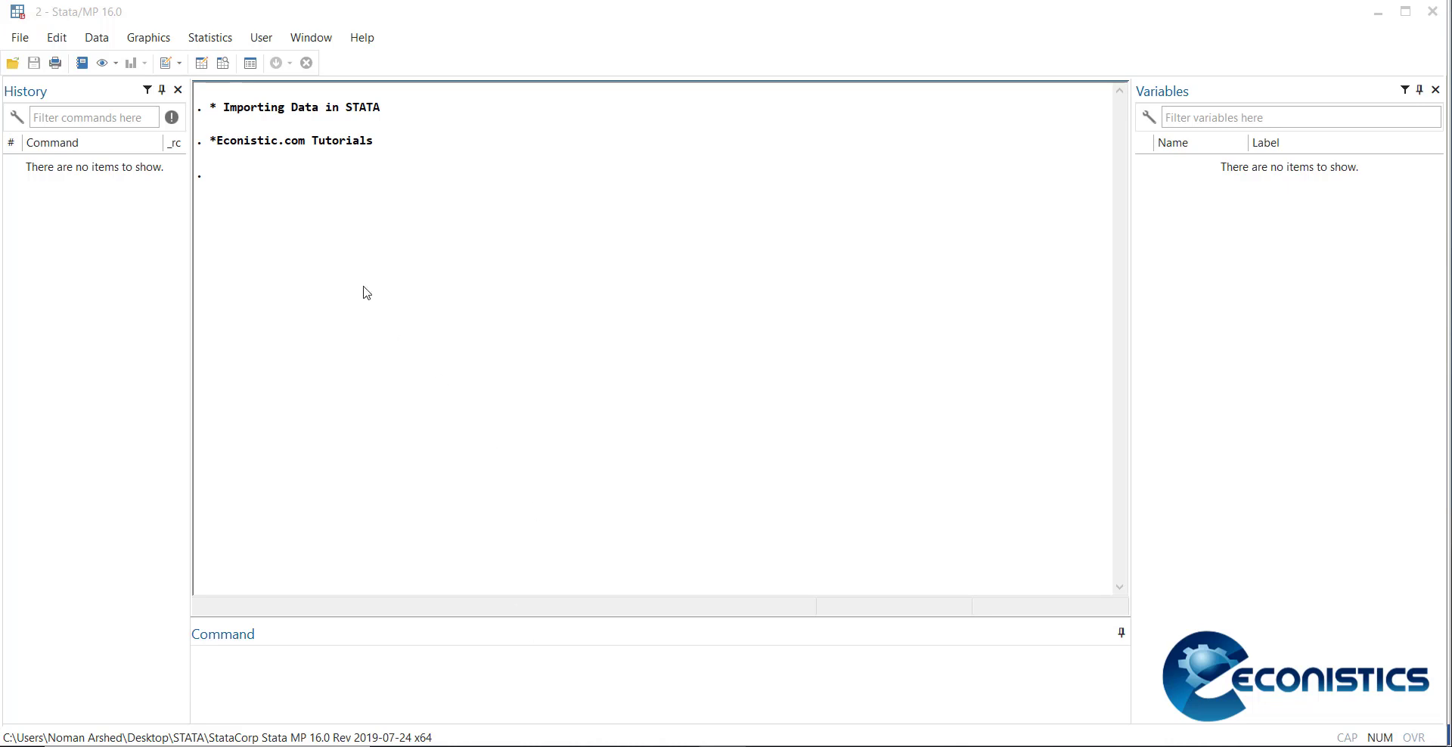
# Step: Browse the list of statistical analyses, then close it without choosing one
pyautogui.click(212, 42)
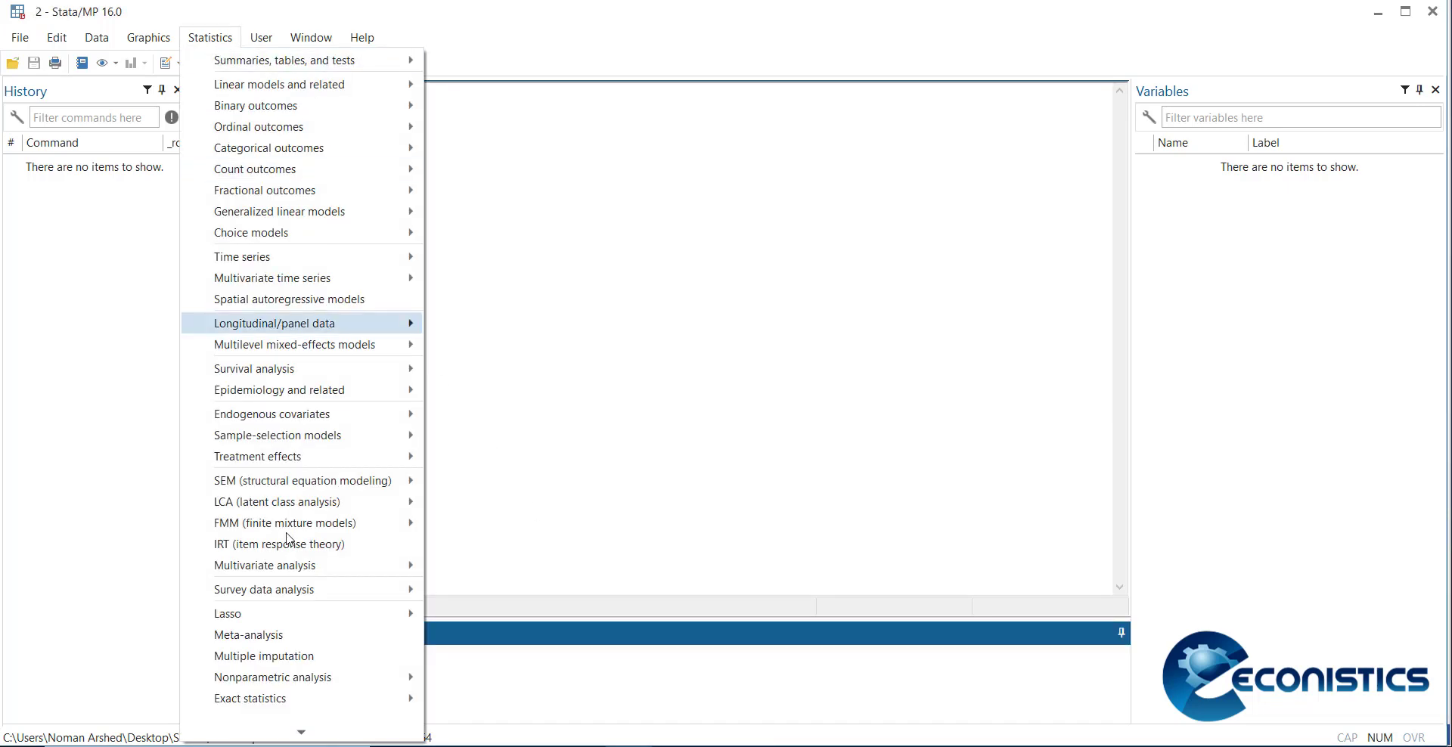
pyautogui.moveTo(305, 565)
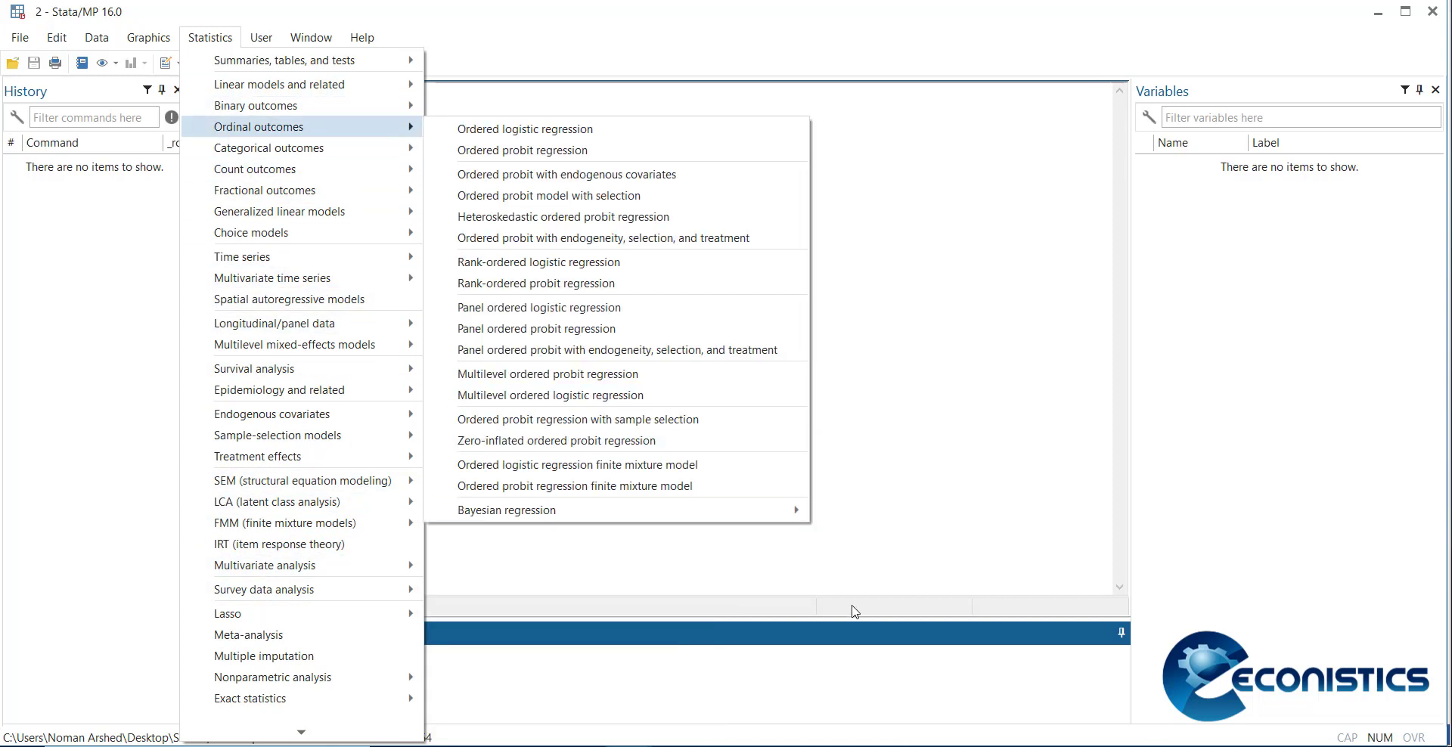
pyautogui.click(843, 674)
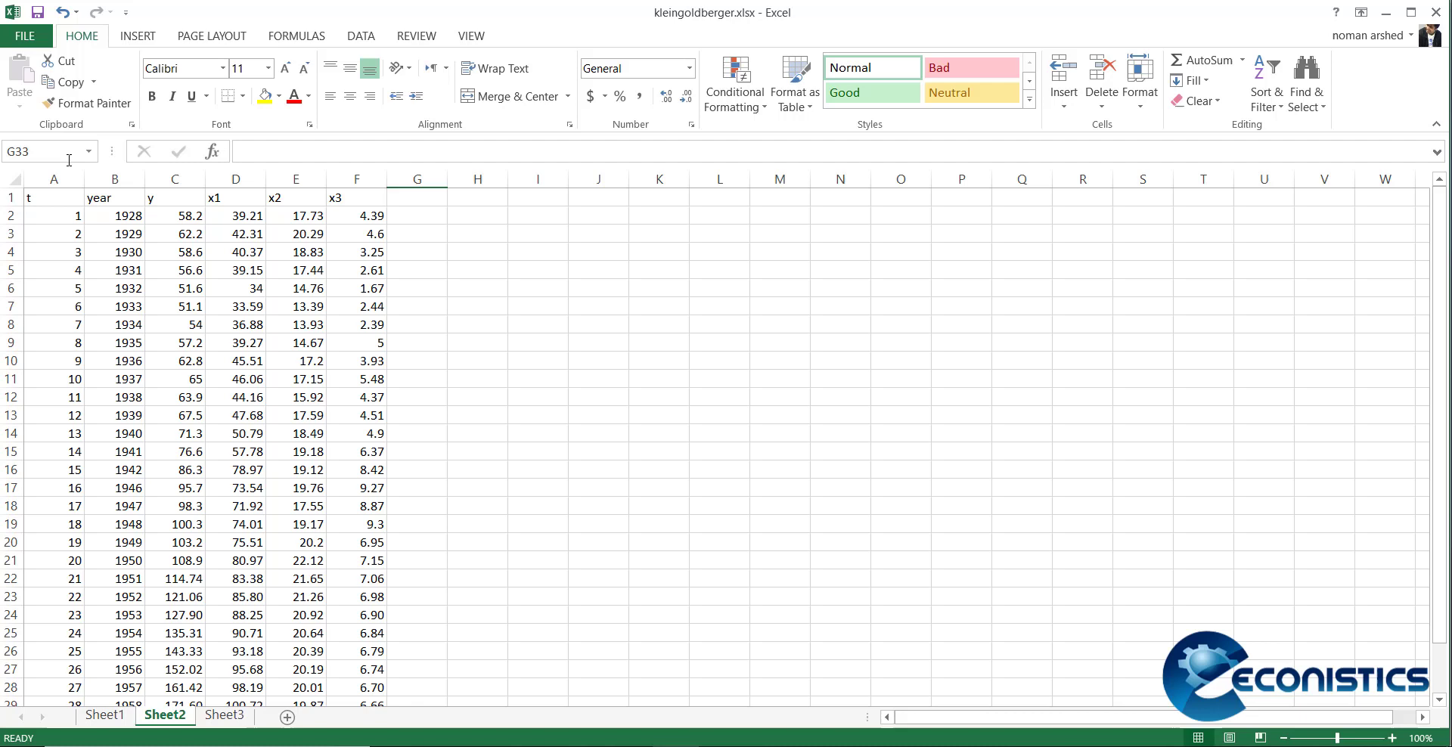
# Step: Select the t, year, y, x1, x2, x3 table A1:F31 on Sheet2 and copy it
pyautogui.click(42, 195)
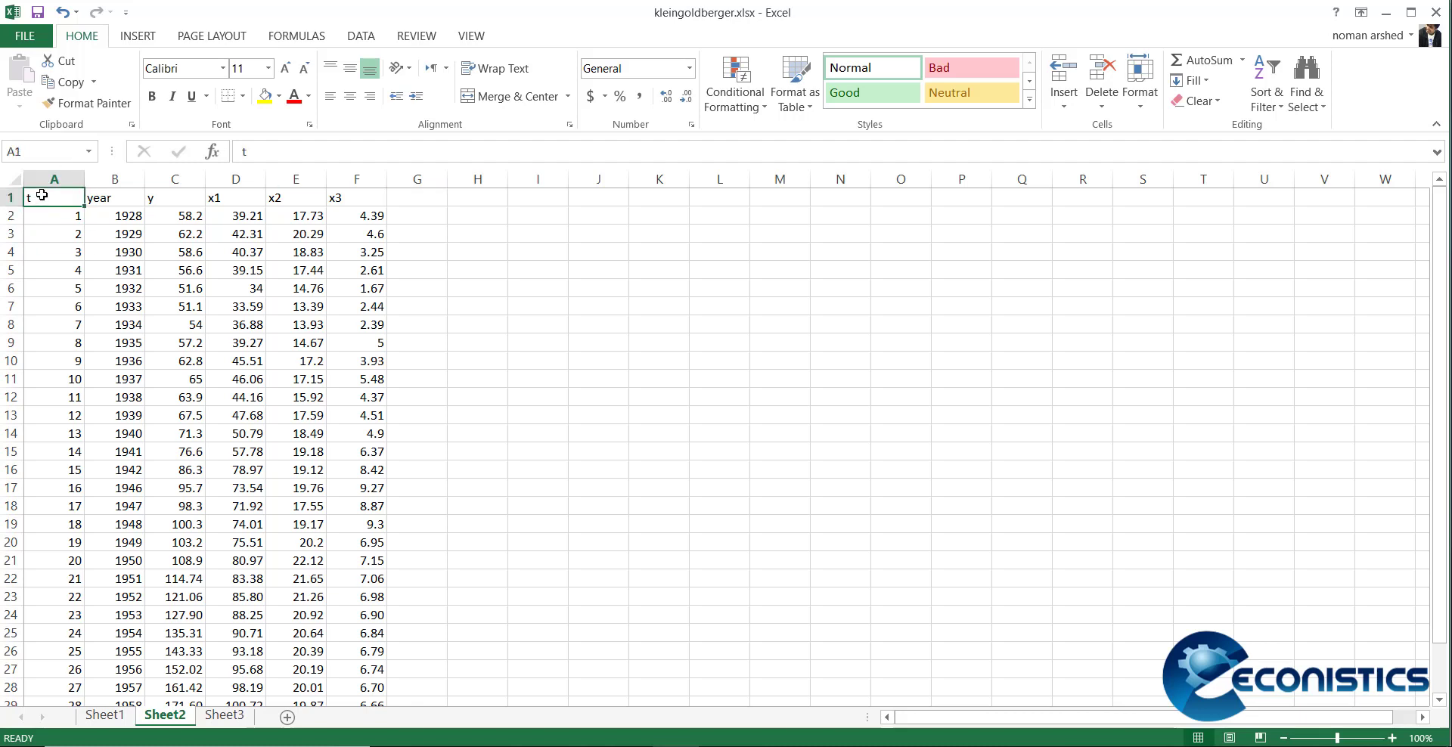
pyautogui.hotkey('ctrl', 'shift', 'Right')
pyautogui.hotkey('ctrl', 'shift', 'Down')
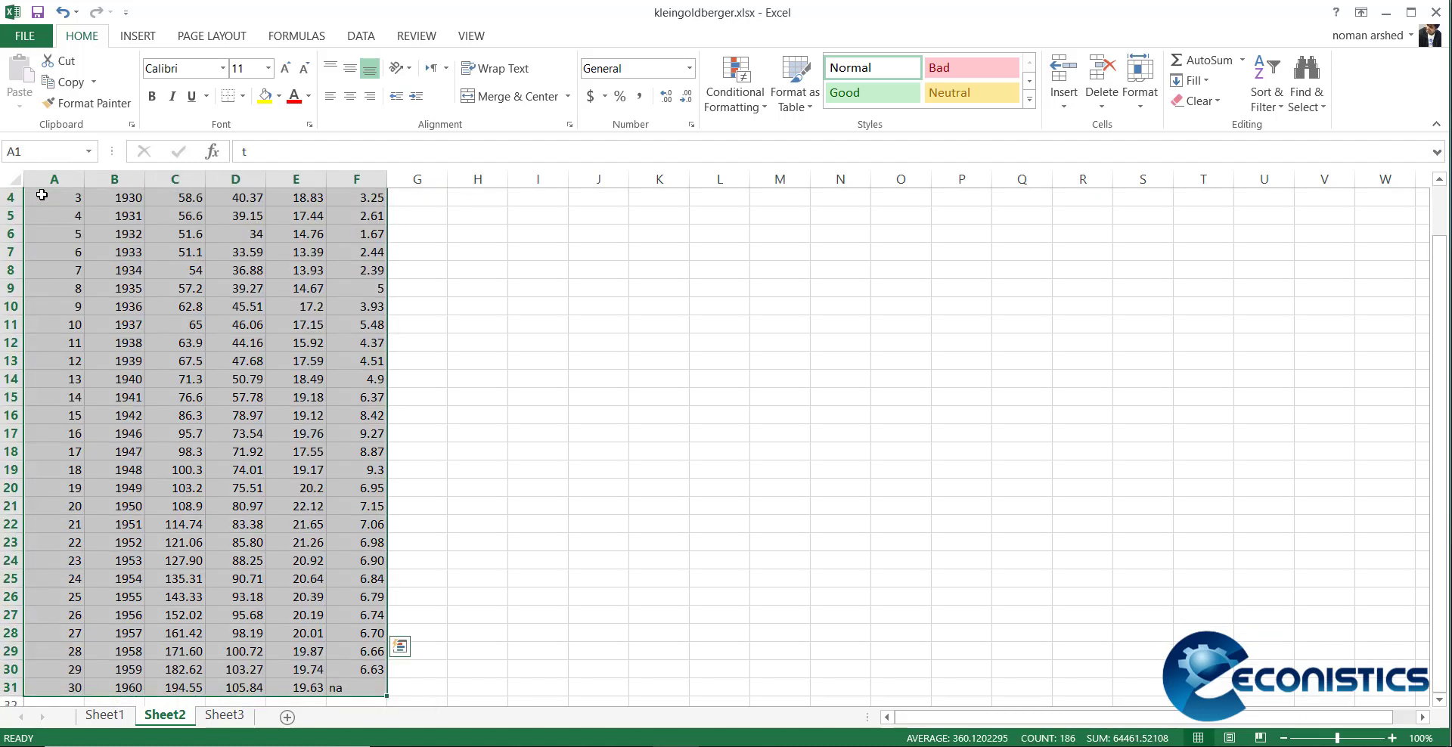
pyautogui.hotkey('ctrl', 'c')
pyautogui.scroll(1, 227, 233)
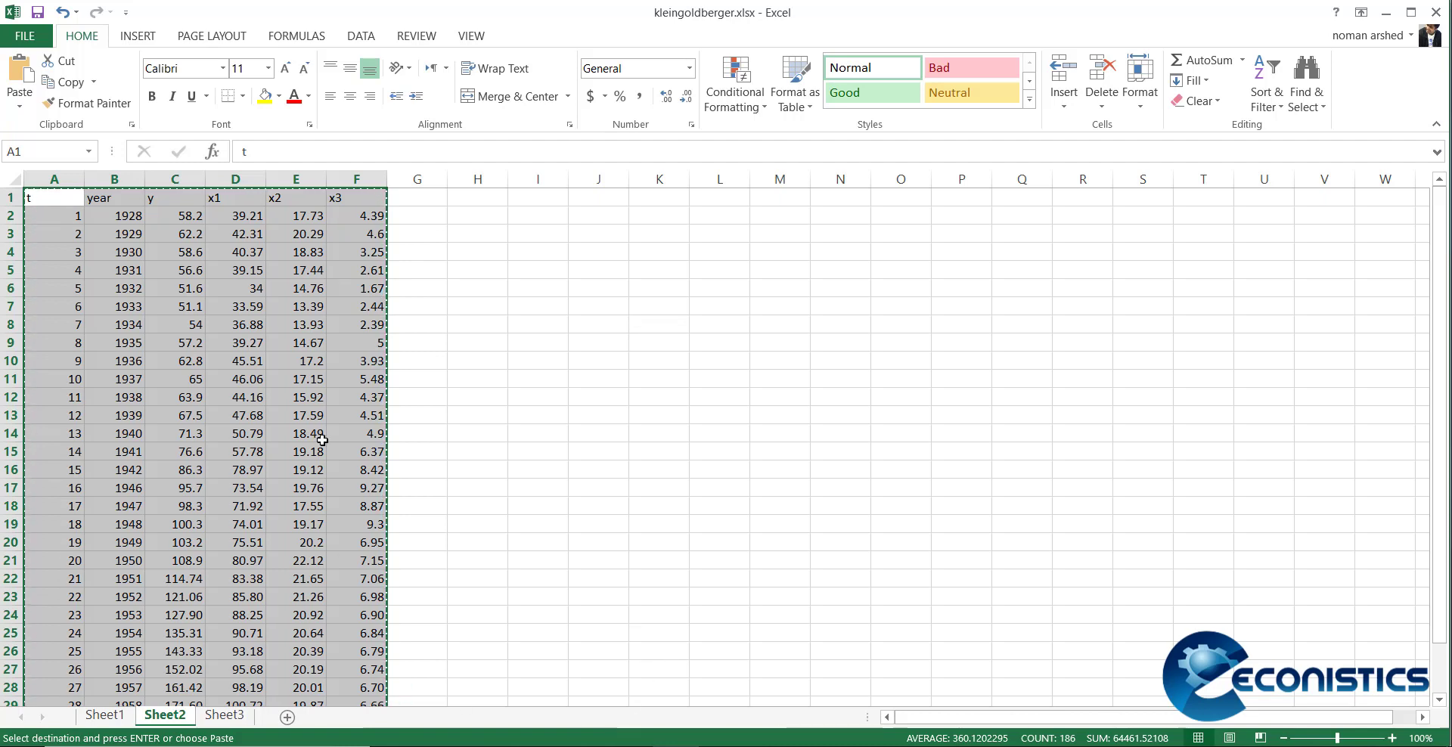
# Step: Switch to Stata and open the Data Editor, resizing it to fill the screen
pyautogui.click(609, 730)
pyautogui.click(749, 692)
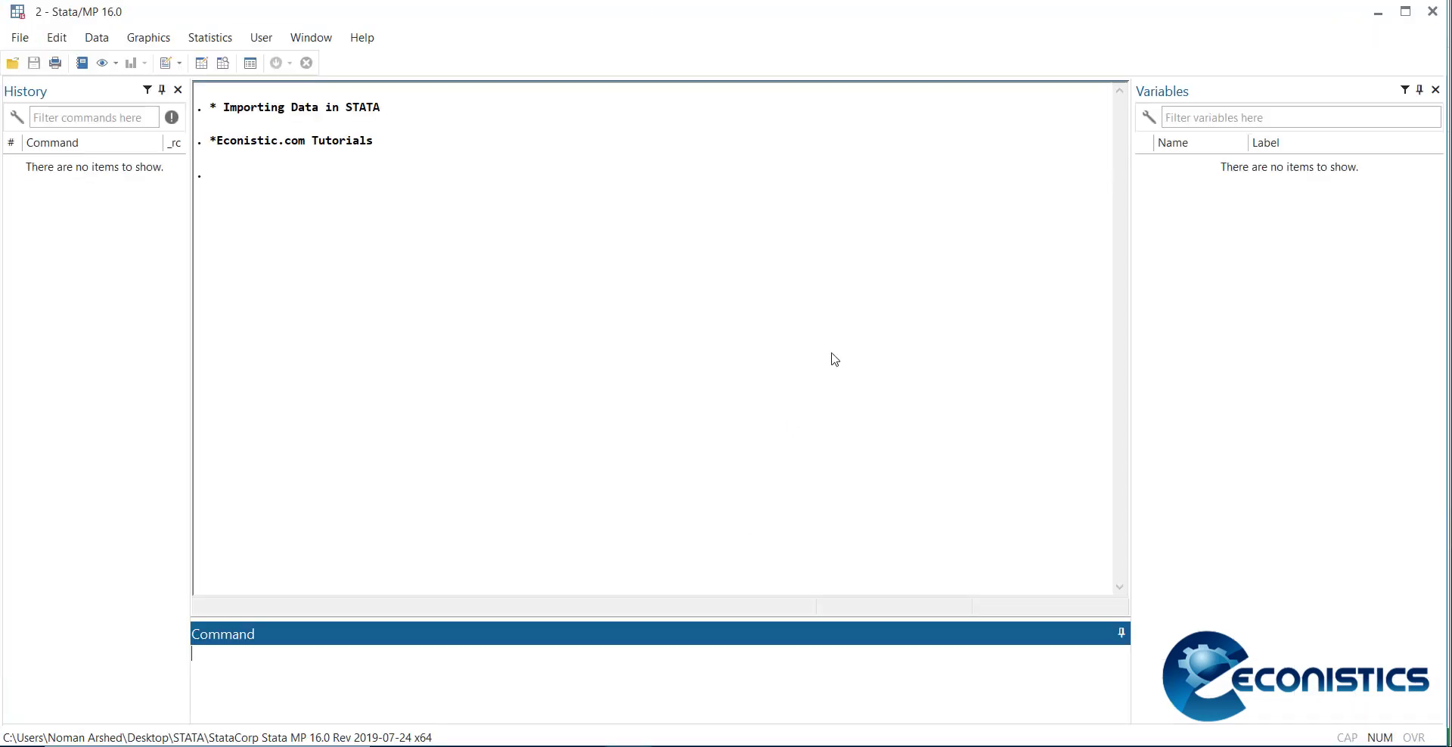
pyautogui.click(201, 65)
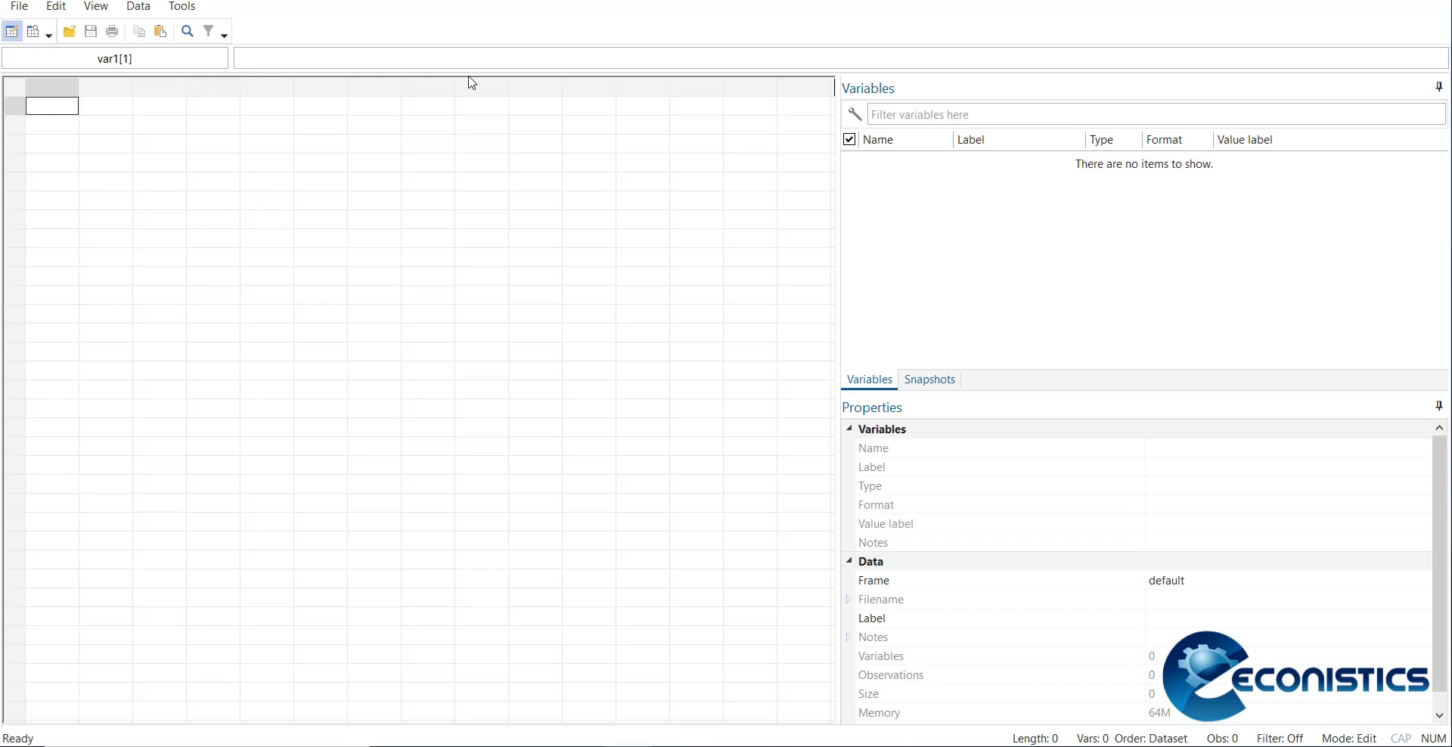
pyautogui.press('super+Down')
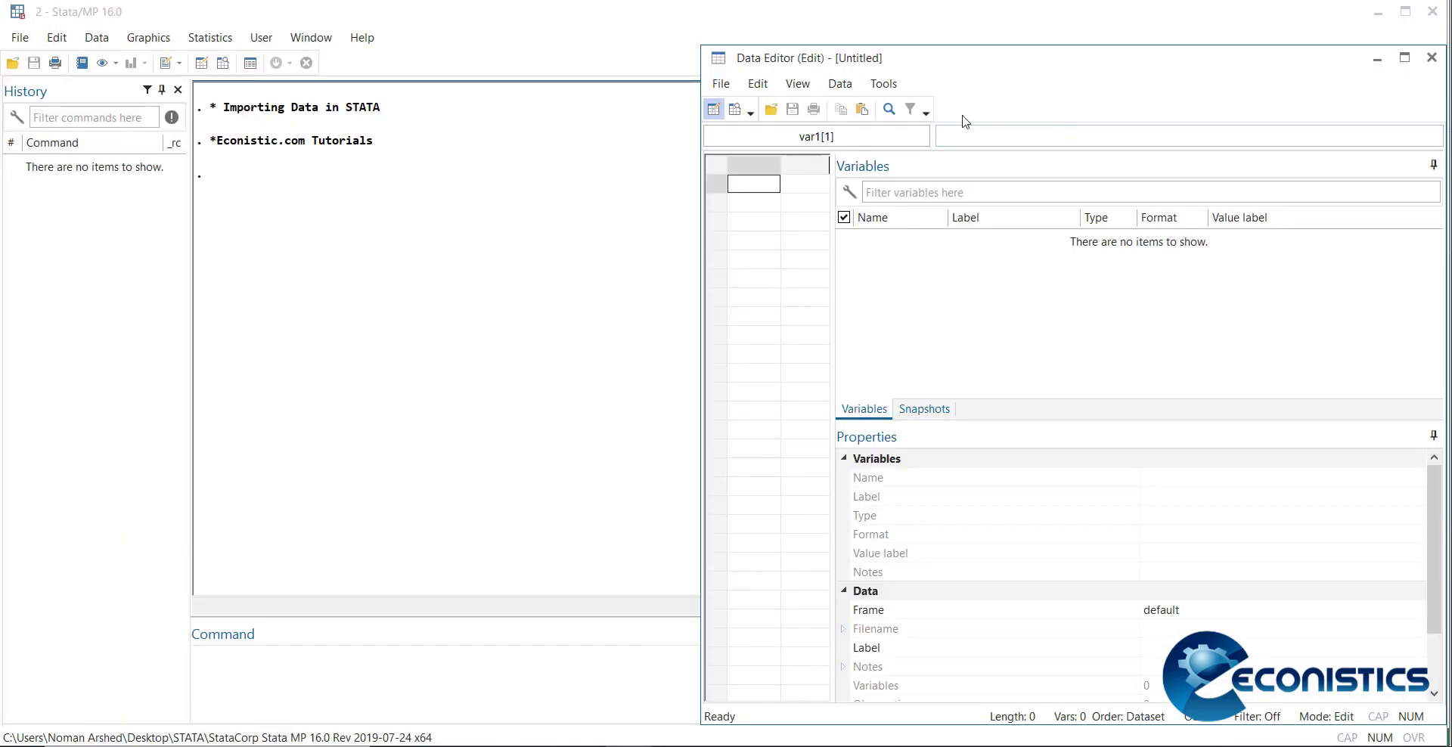
pyautogui.moveTo(1084, 57); pyautogui.dragTo(1089, 16)
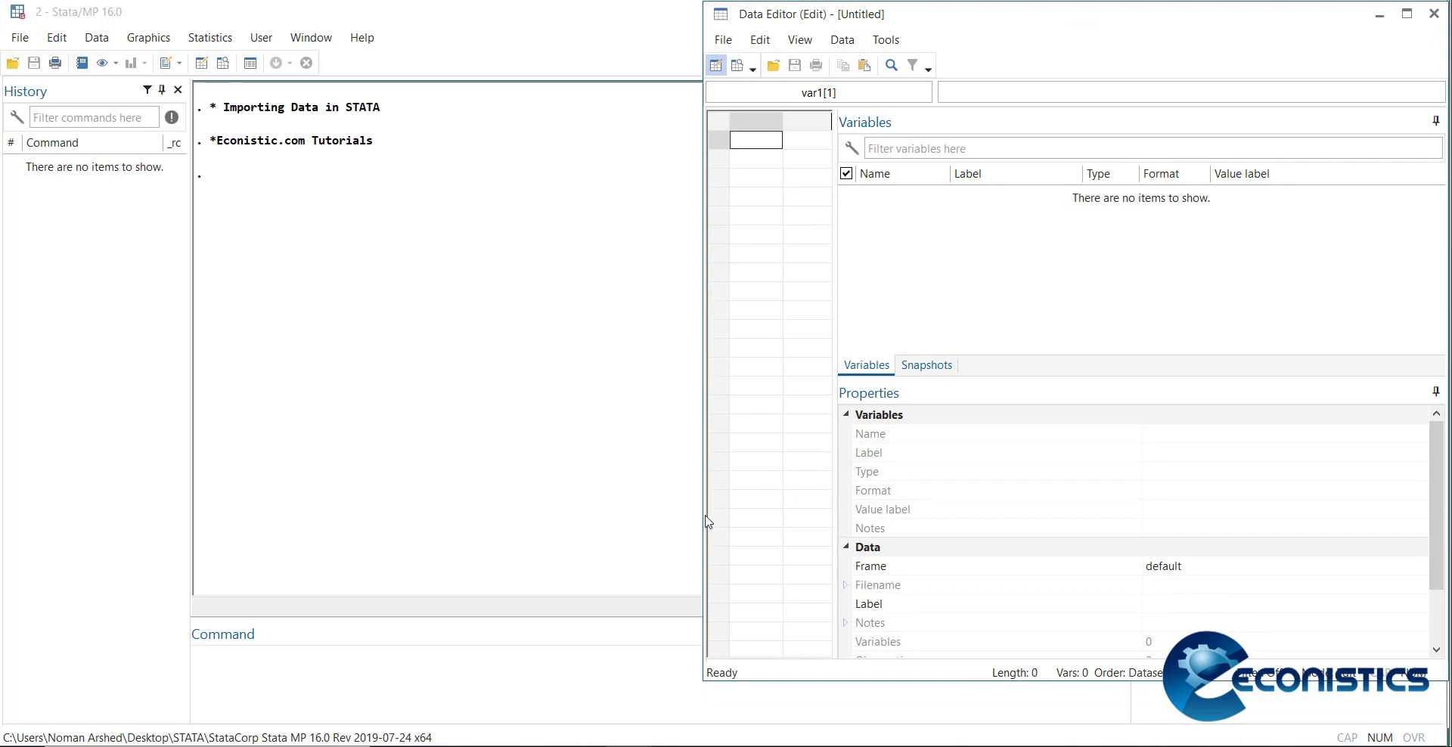
pyautogui.moveTo(702, 517); pyautogui.dragTo(3, 469)
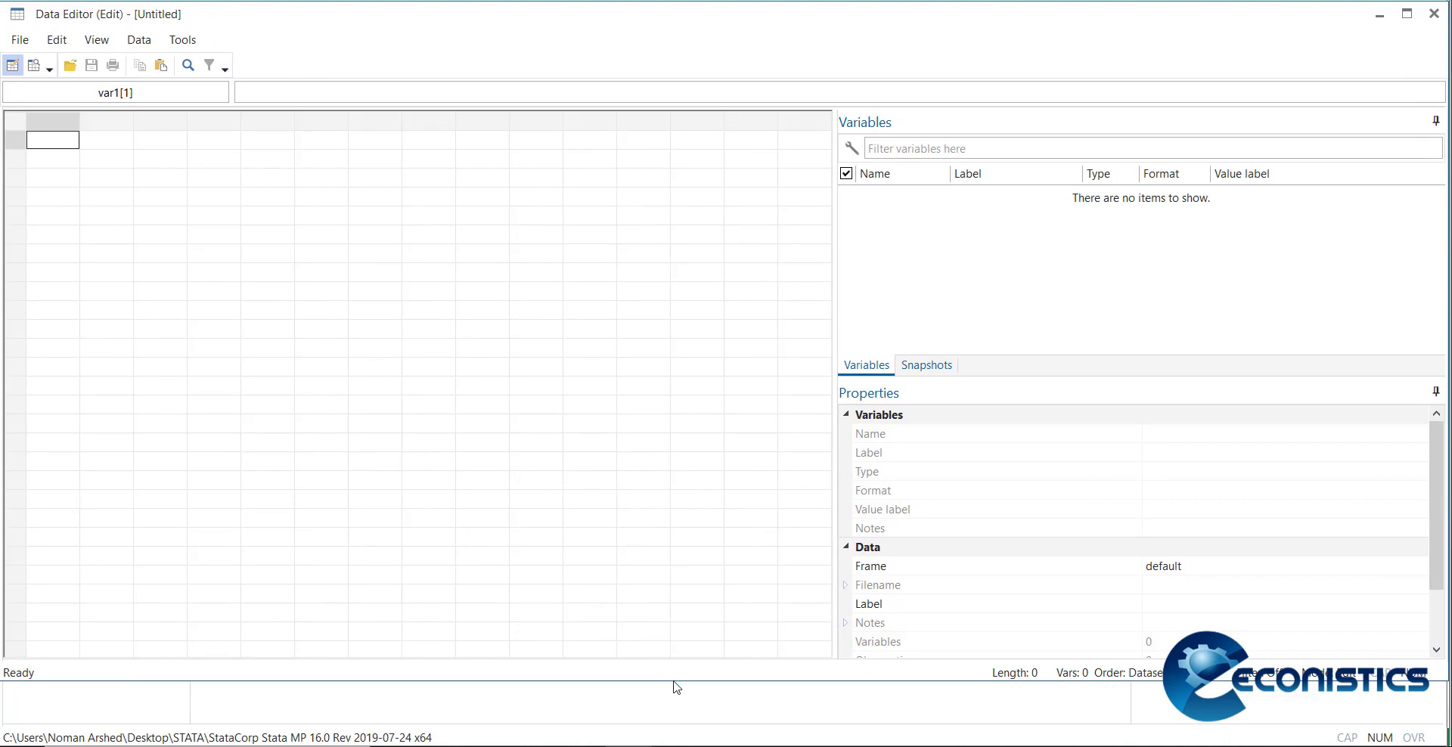
pyautogui.moveTo(674, 682); pyautogui.dragTo(673, 741)
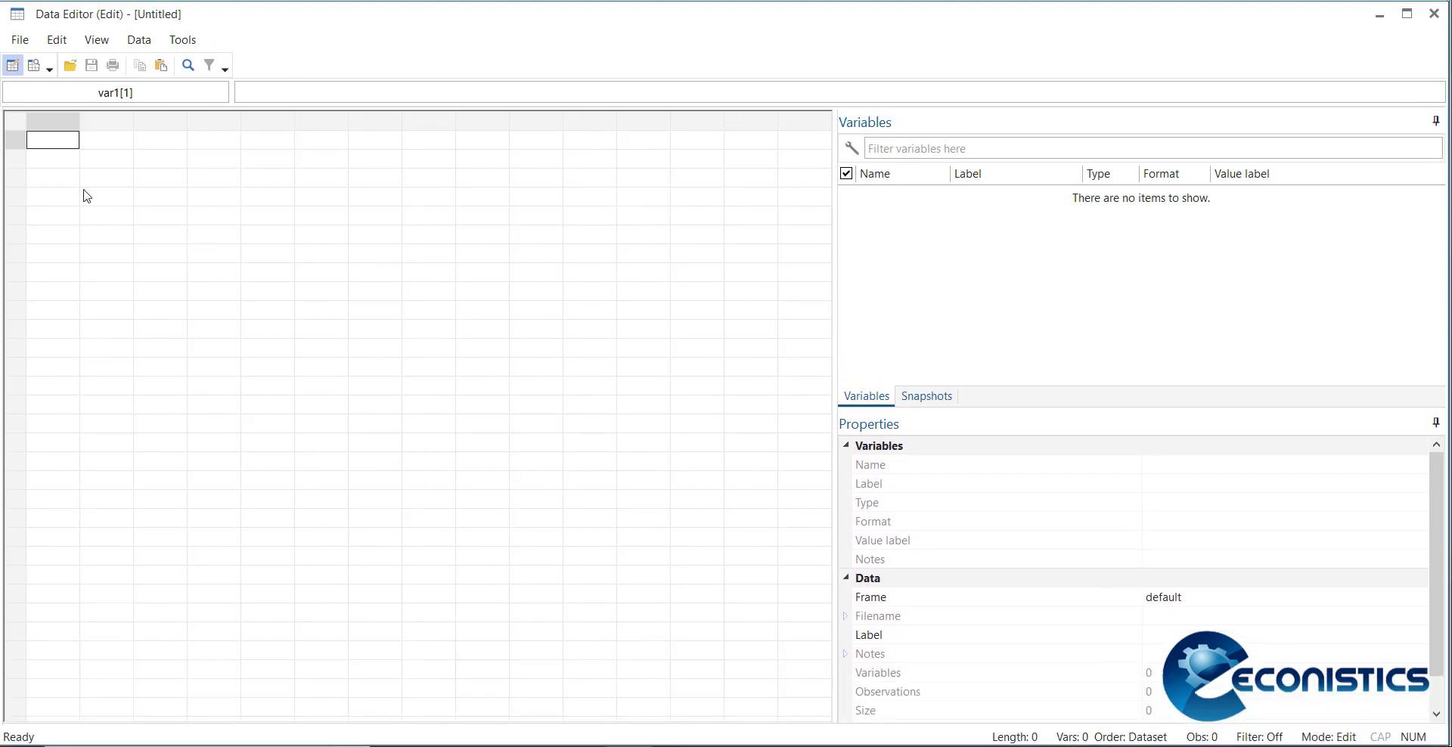
# Step: Paste the copied Excel data into cell var1[1] of the Data Editor
pyautogui.click(51, 145)
pyautogui.rightClick(50, 145)
pyautogui.click(111, 171)
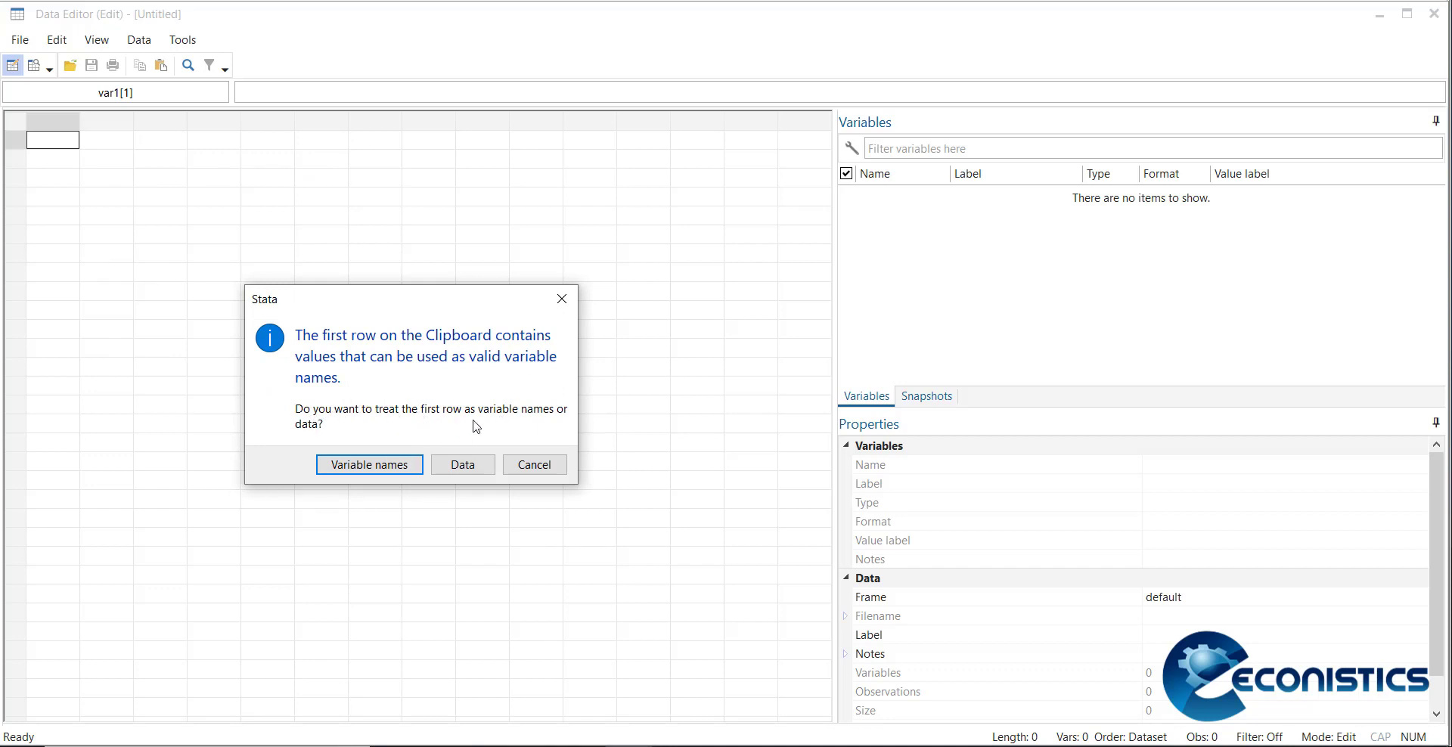
# Step: Treat the clipboard's first row as variable names, loading 30 observations with x3 as str4
pyautogui.click(368, 464)
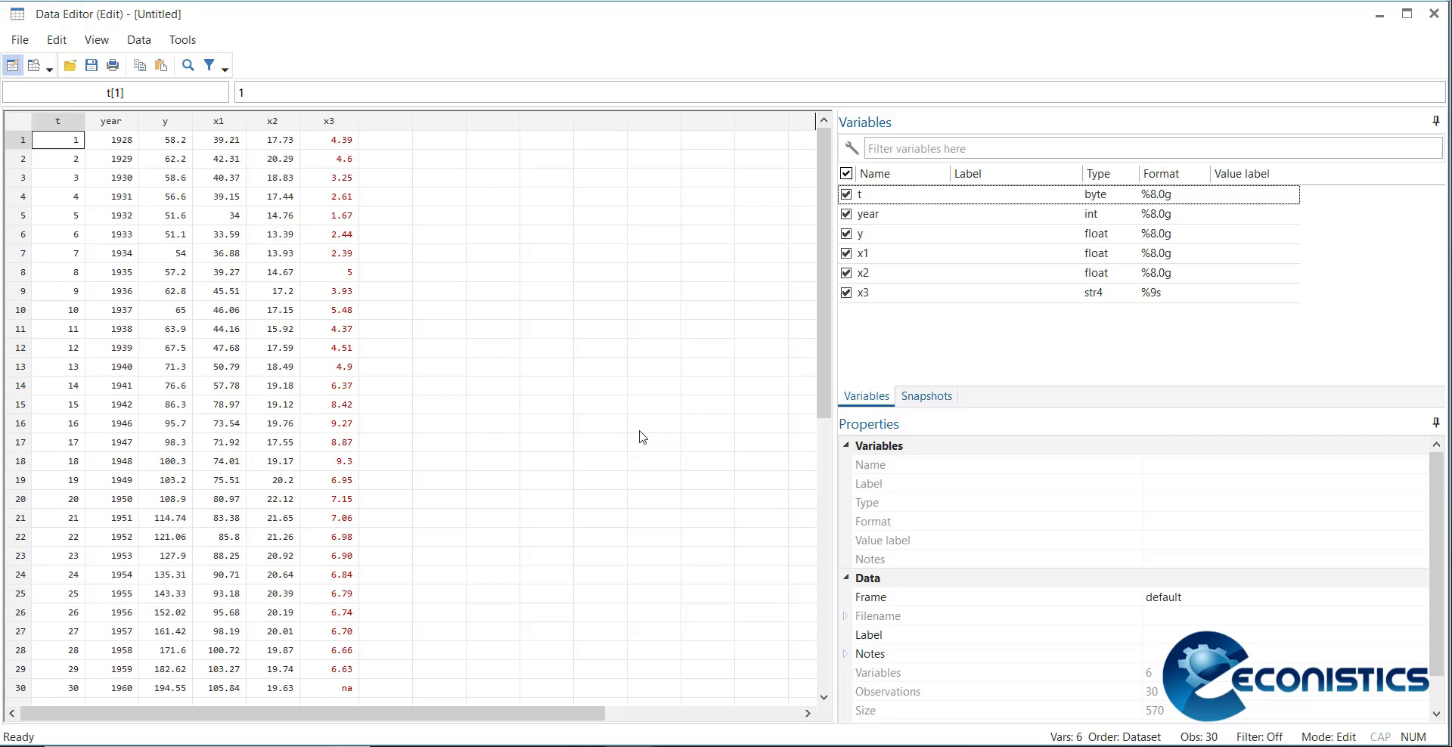
# Step: Minimize the Data Editor and run tab x3, showing one 'na' among 30 values
pyautogui.click(1378, 15)
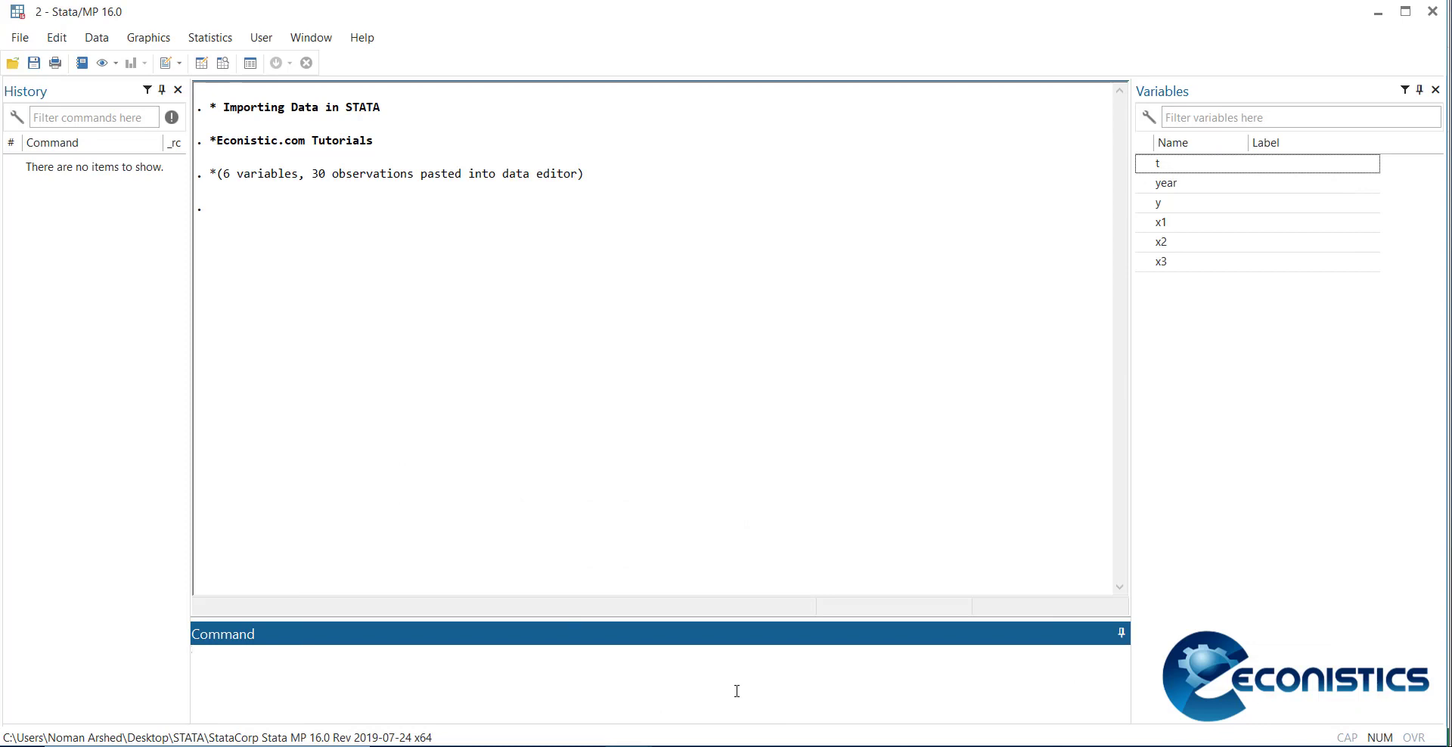
pyautogui.write('tab')
pyautogui.write('3')
pyautogui.press('Return')
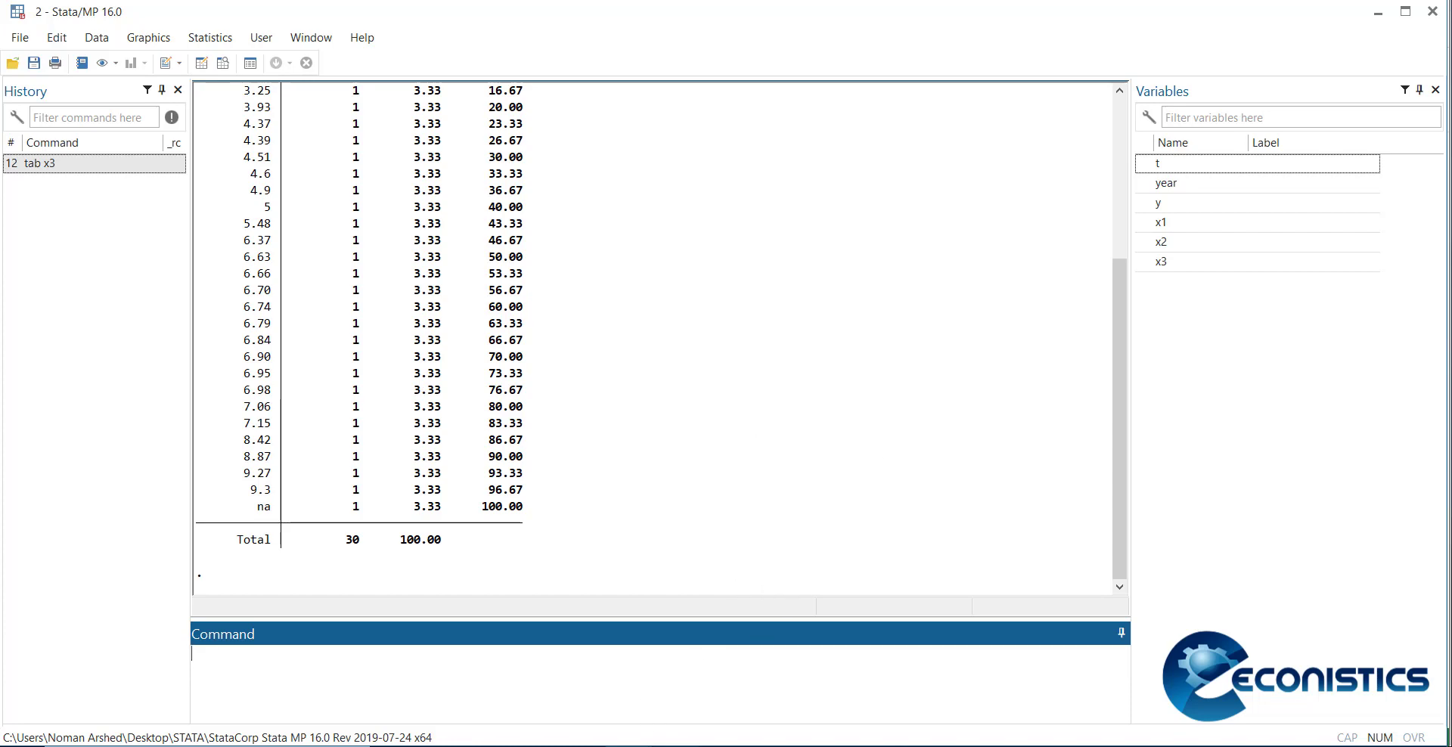
pyautogui.click(675, 746)
pyautogui.click(740, 596)
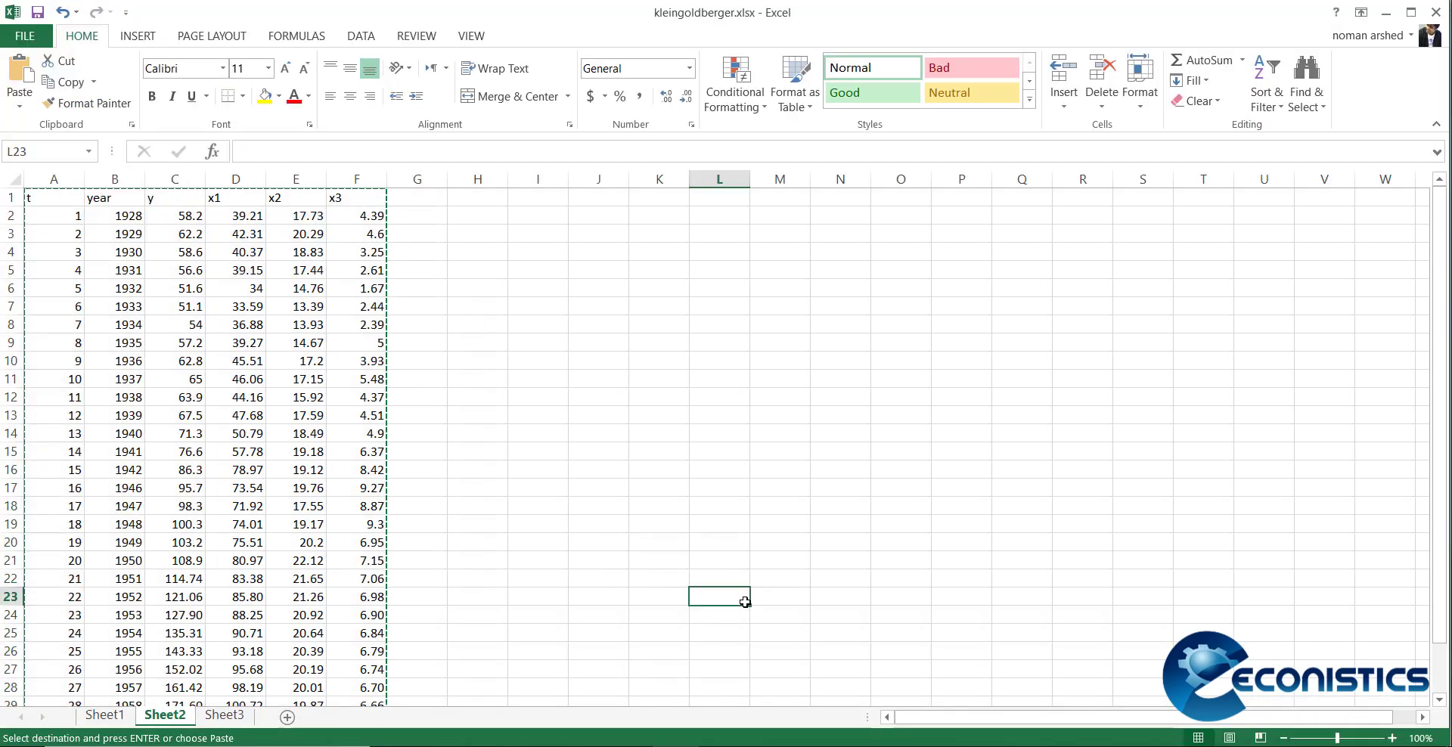
pyautogui.click(105, 715)
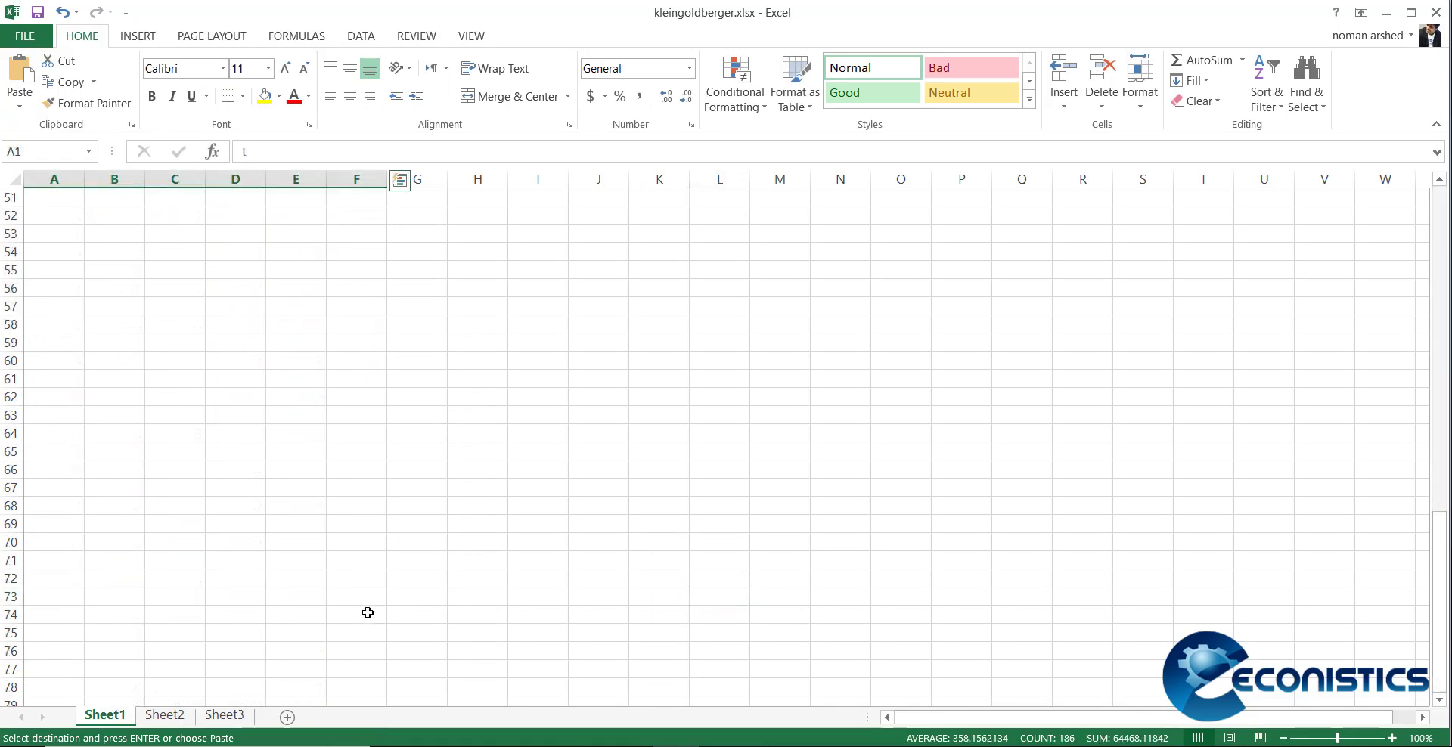
pyautogui.click(190, 374)
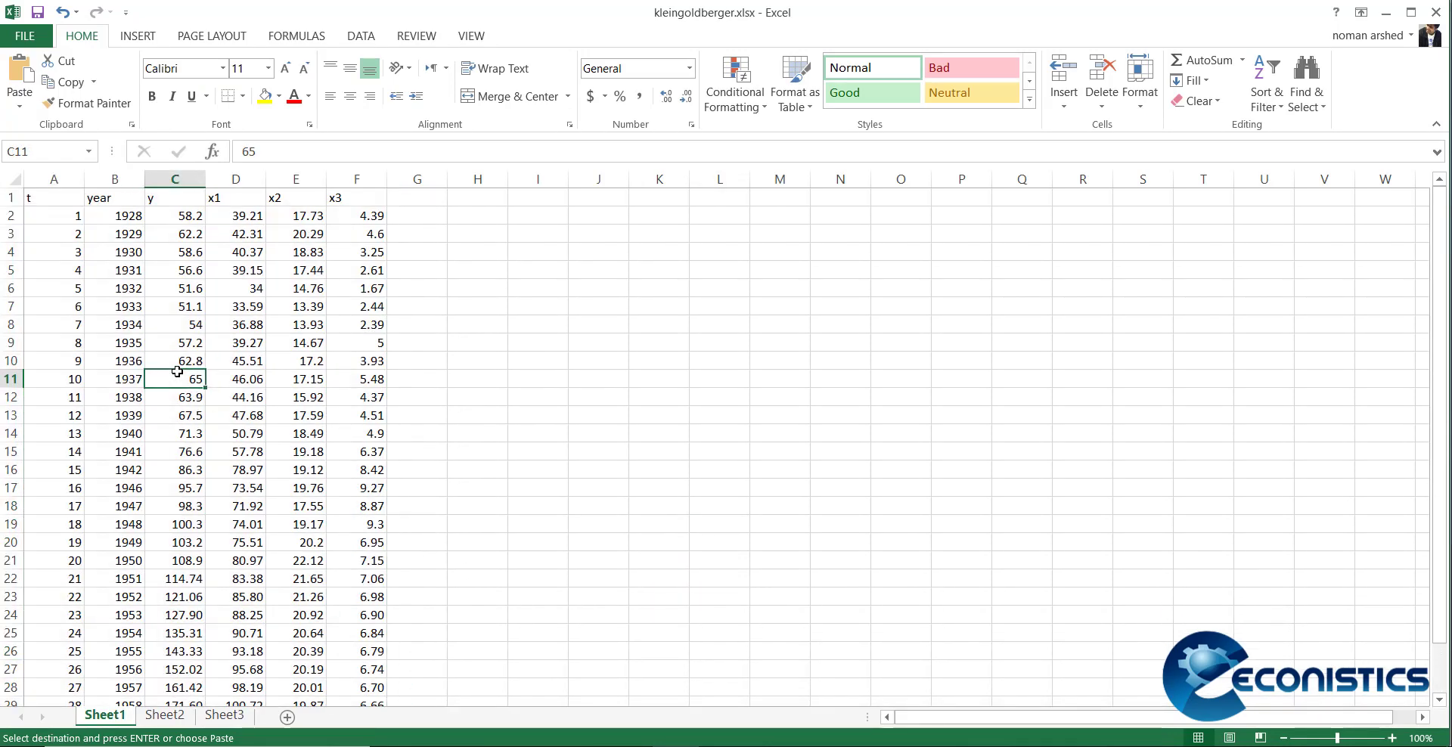
pyautogui.click(45, 202)
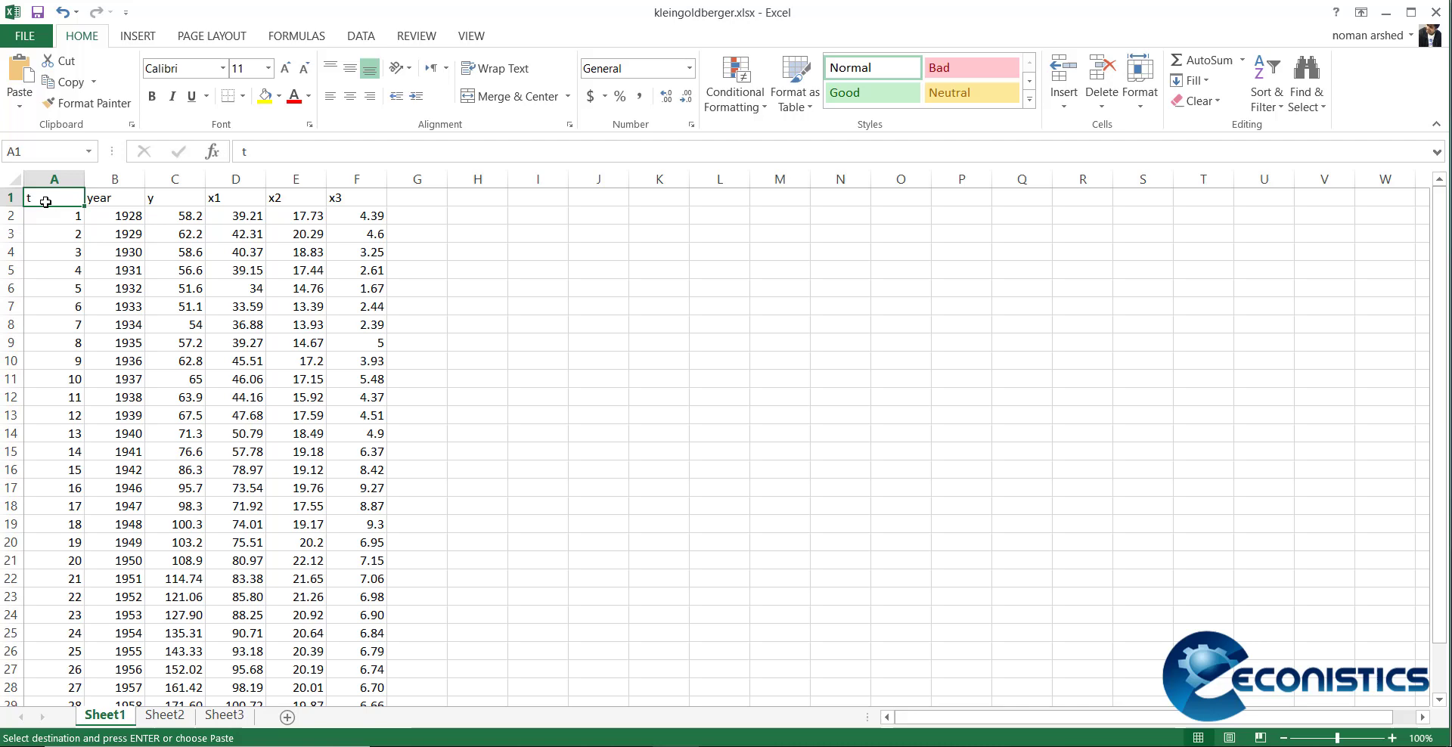
pyautogui.click(629, 745)
pyautogui.click(586, 686)
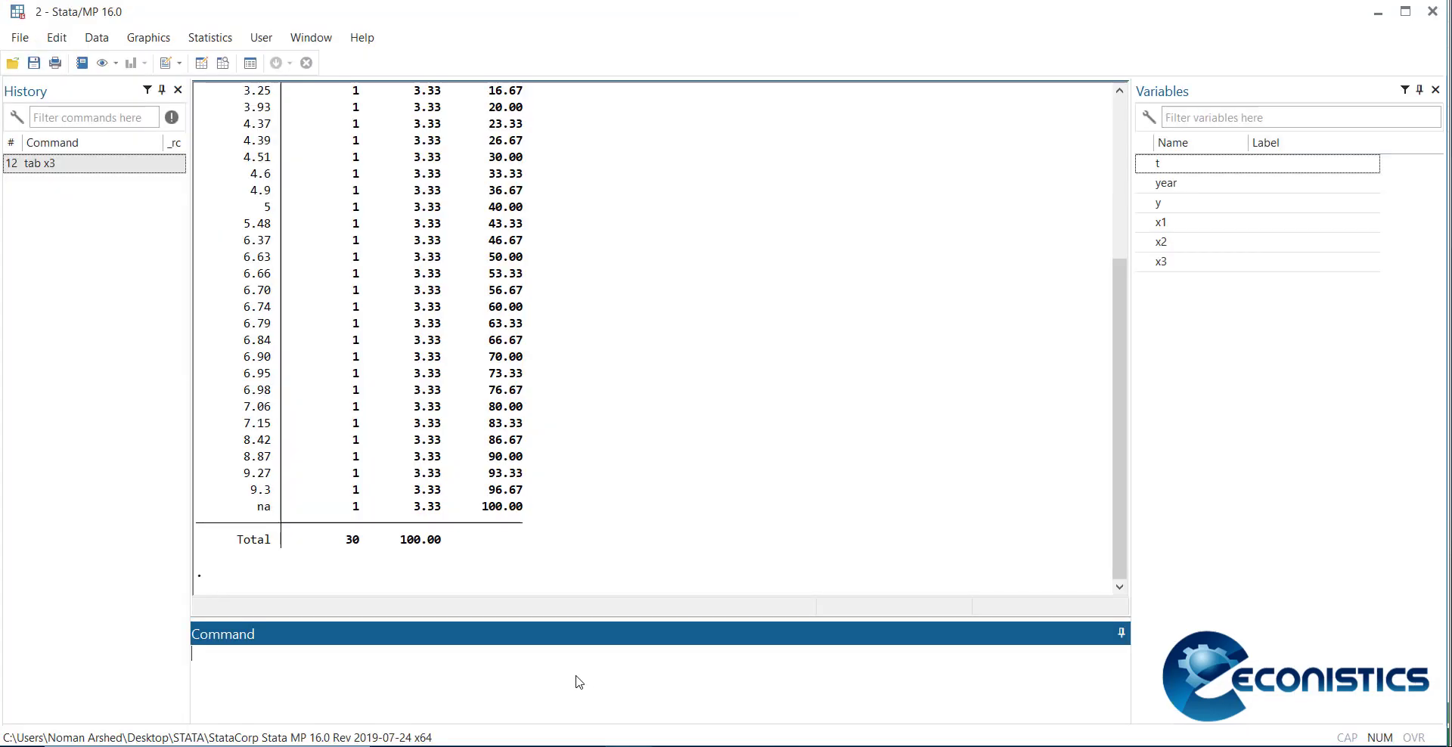
# Step: Clear all data from Stata's memory with the clear command
pyautogui.click(628, 745)
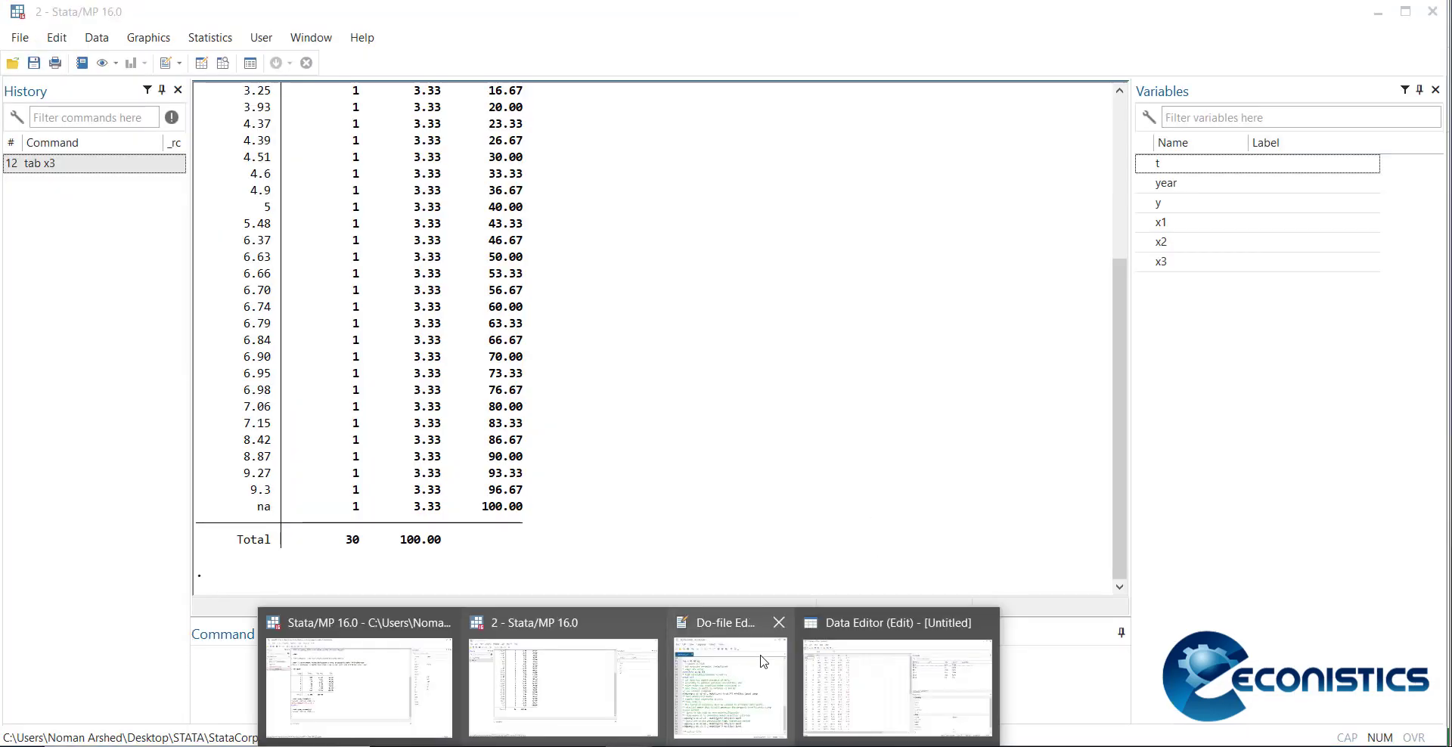
pyautogui.click(747, 661)
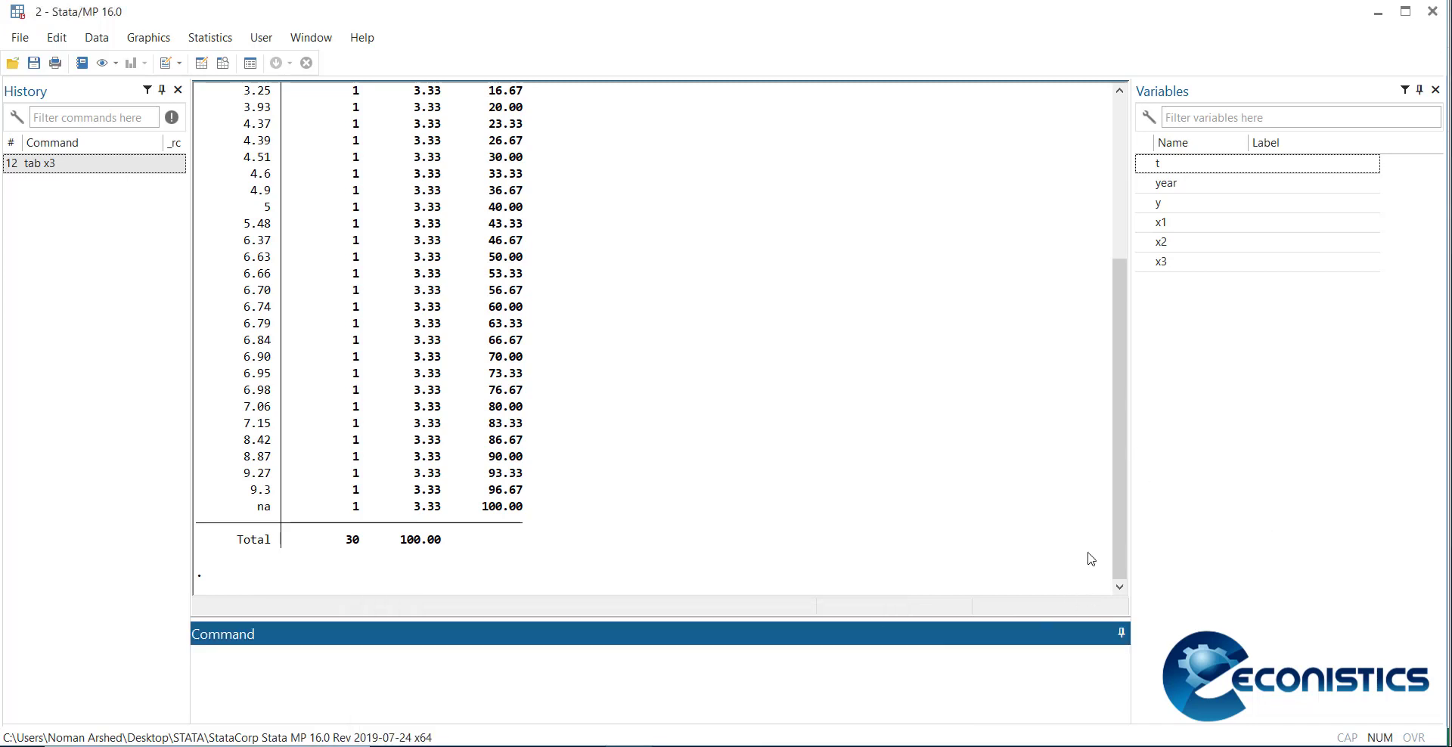
pyautogui.write('clear')
pyautogui.press('Return')
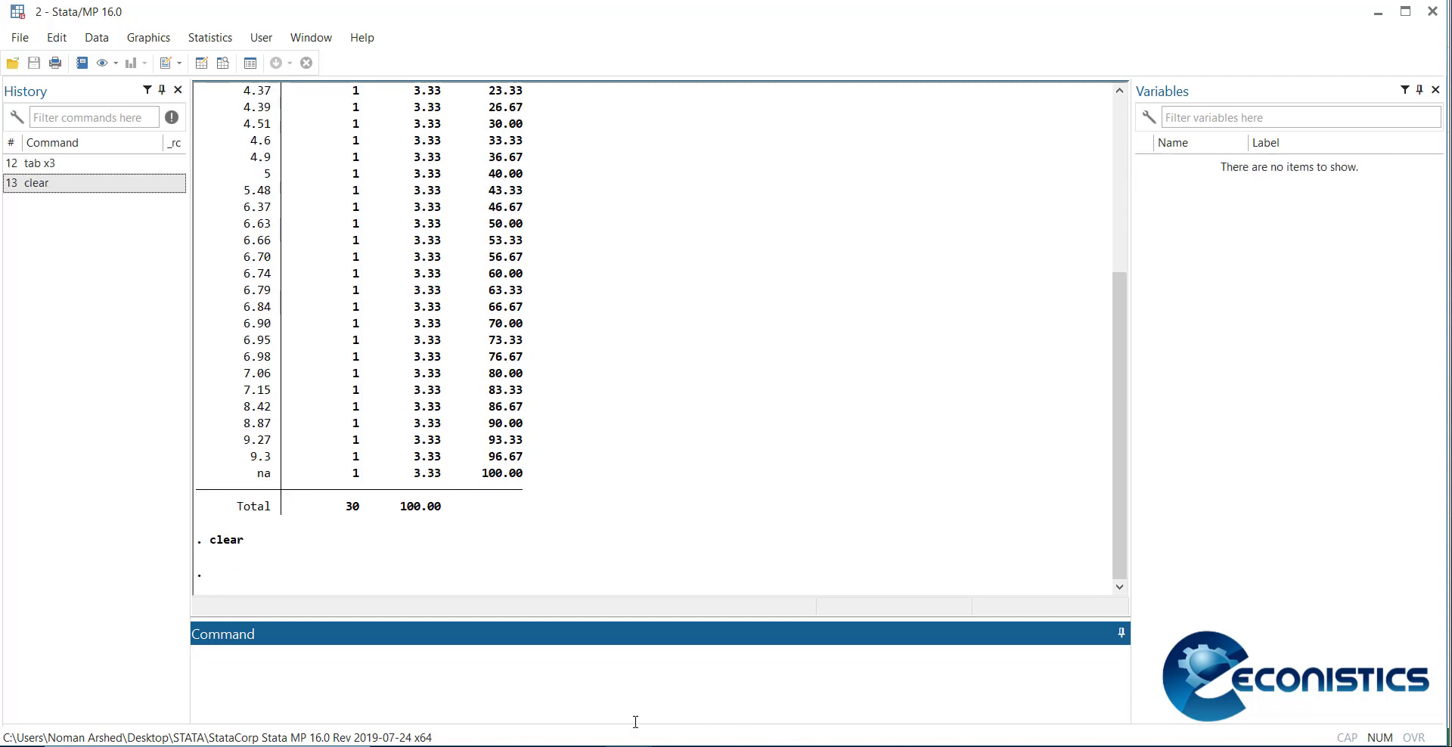
# Step: Copy the Excel data table again and reopen Stata's empty Data Editor
pyautogui.hotkey('alt', 'Tab')
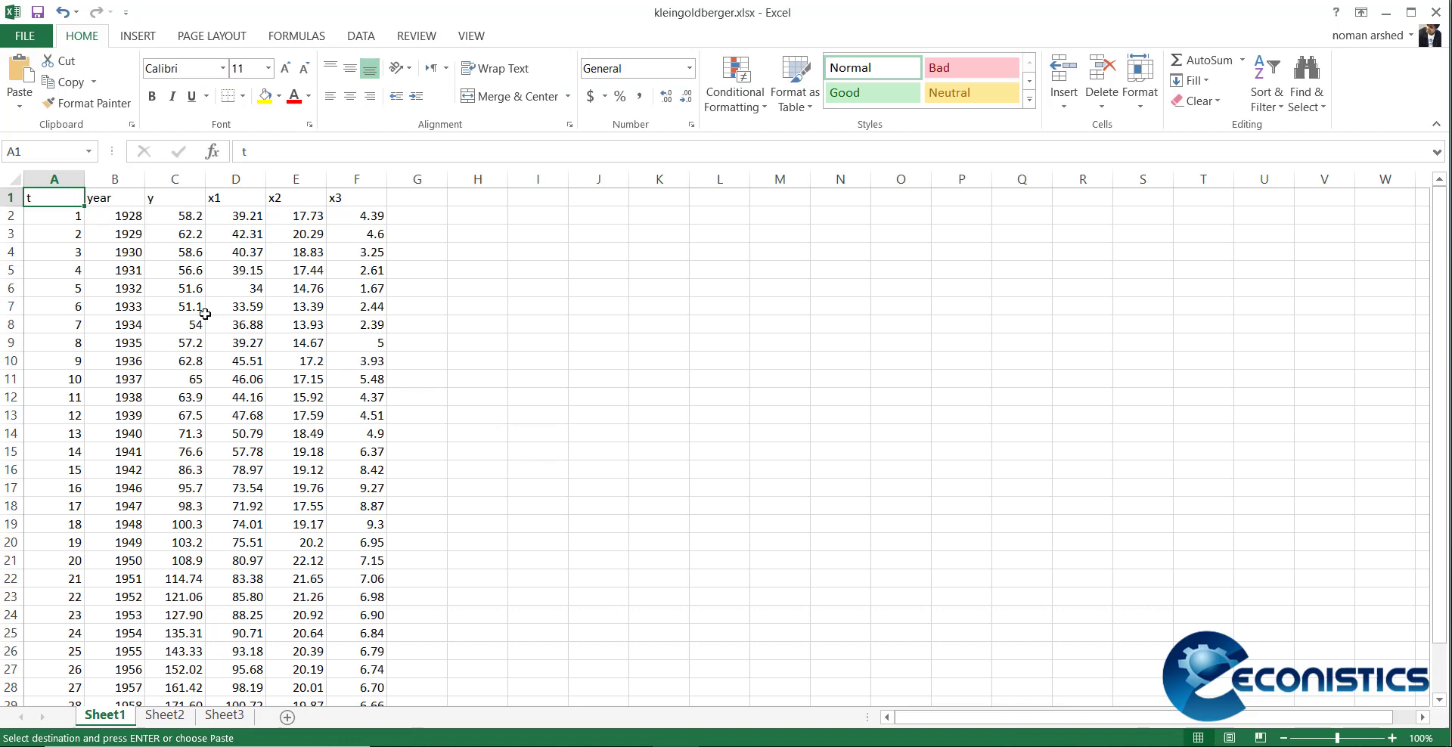
pyautogui.hotkey('ctrl', 'shift', 'Right')
pyautogui.hotkey('ctrl', 'shift', 'Down')
pyautogui.hotkey('ctrl', 'c')
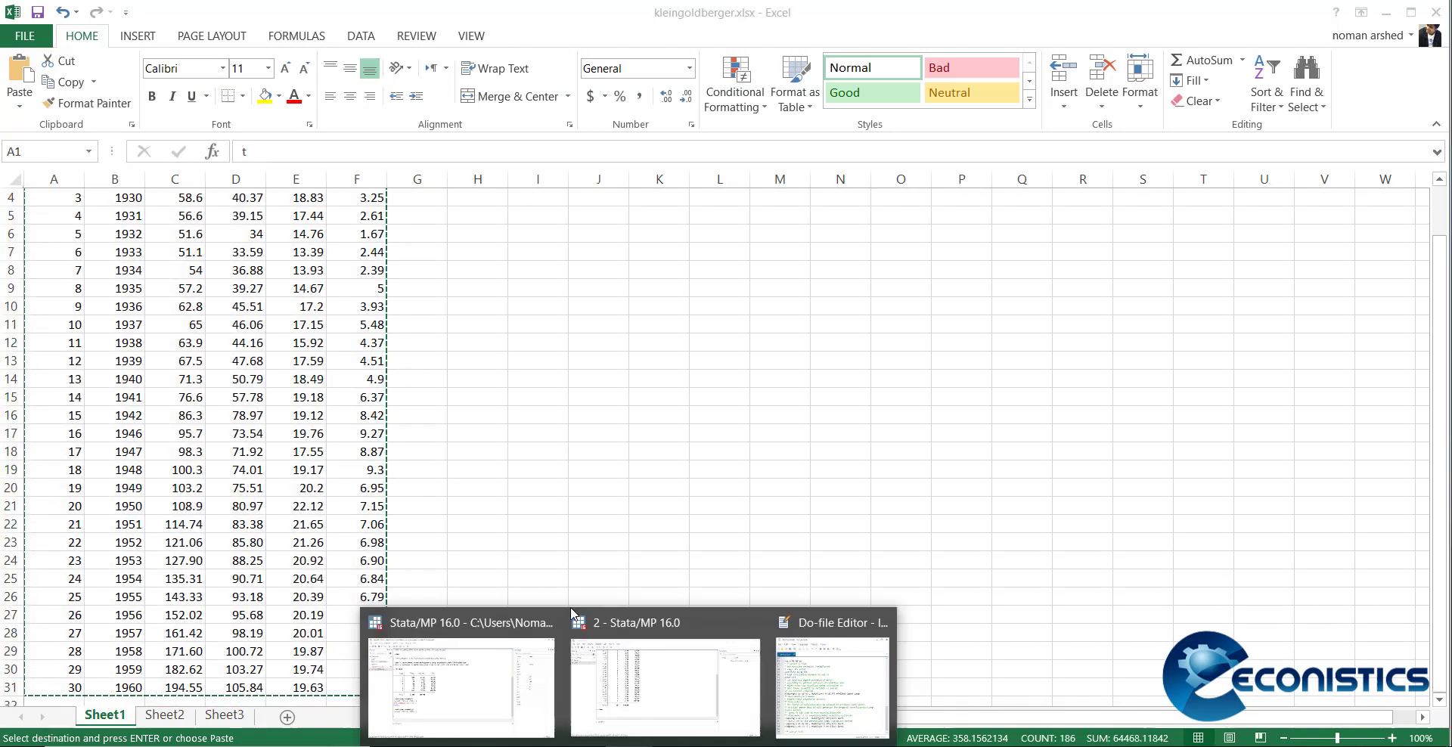
pyautogui.click(661, 680)
pyautogui.click(201, 62)
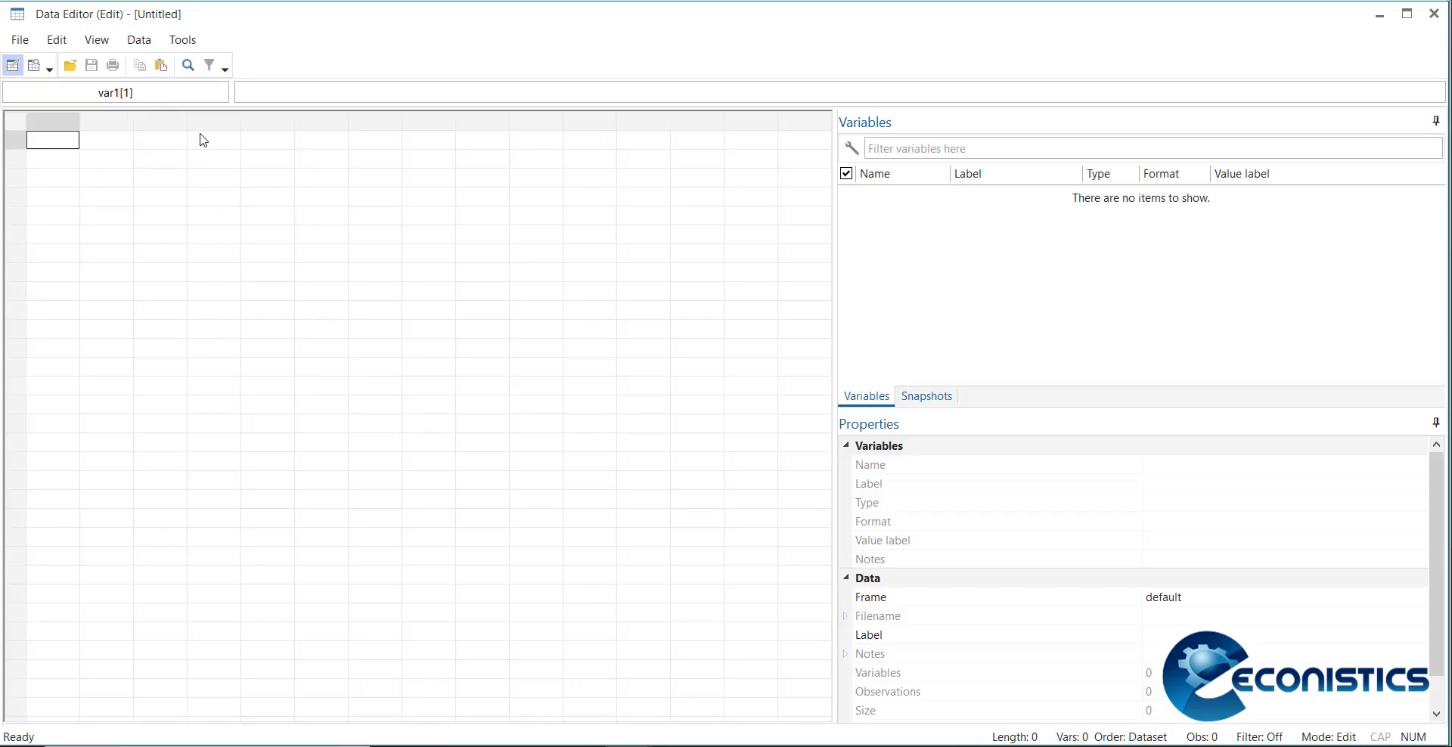
# Step: Paste the Excel data into the first cell using row one as variable names, giving numeric x3
pyautogui.rightClick(50, 136)
pyautogui.click(88, 171)
pyautogui.click(399, 468)
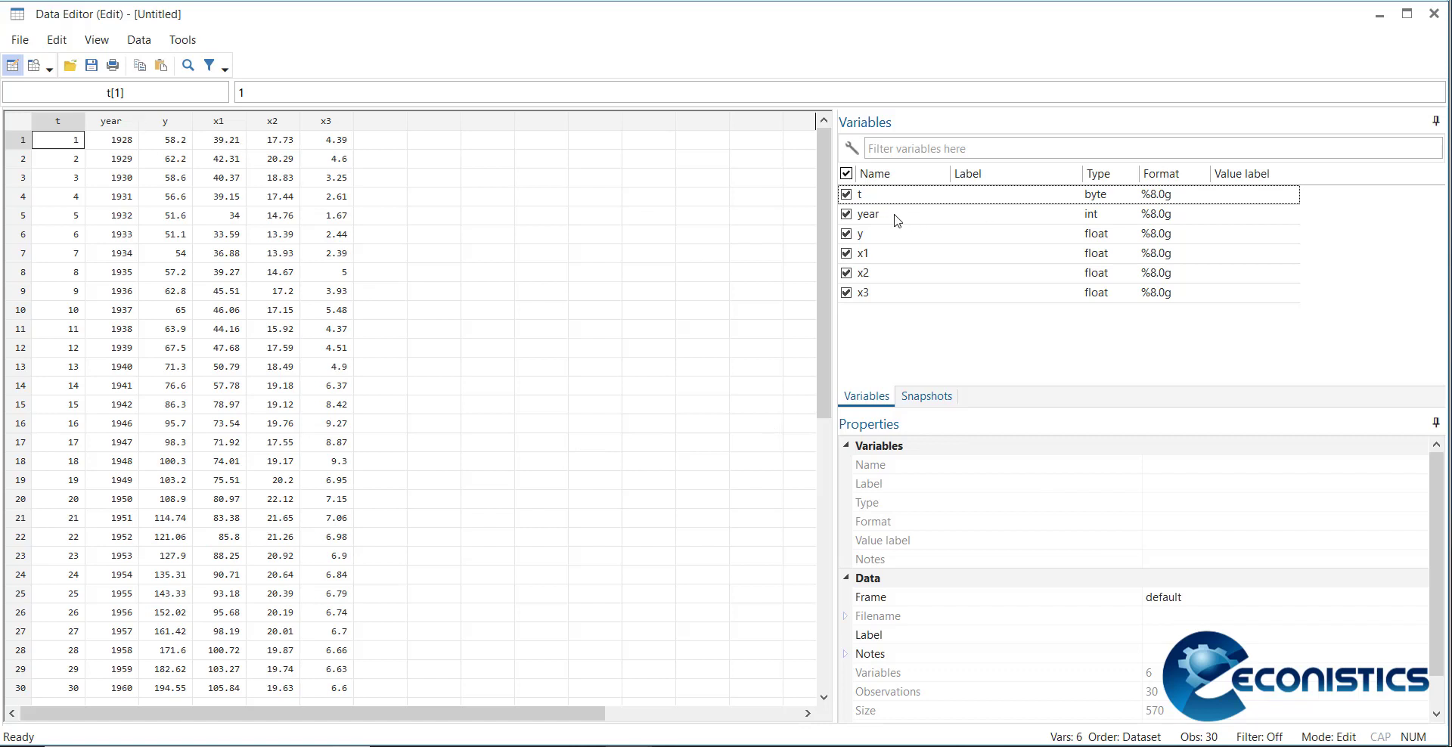
# Step: Give variable y the label 'Dependent Variable' and close the Data Editor
pyautogui.click(907, 239)
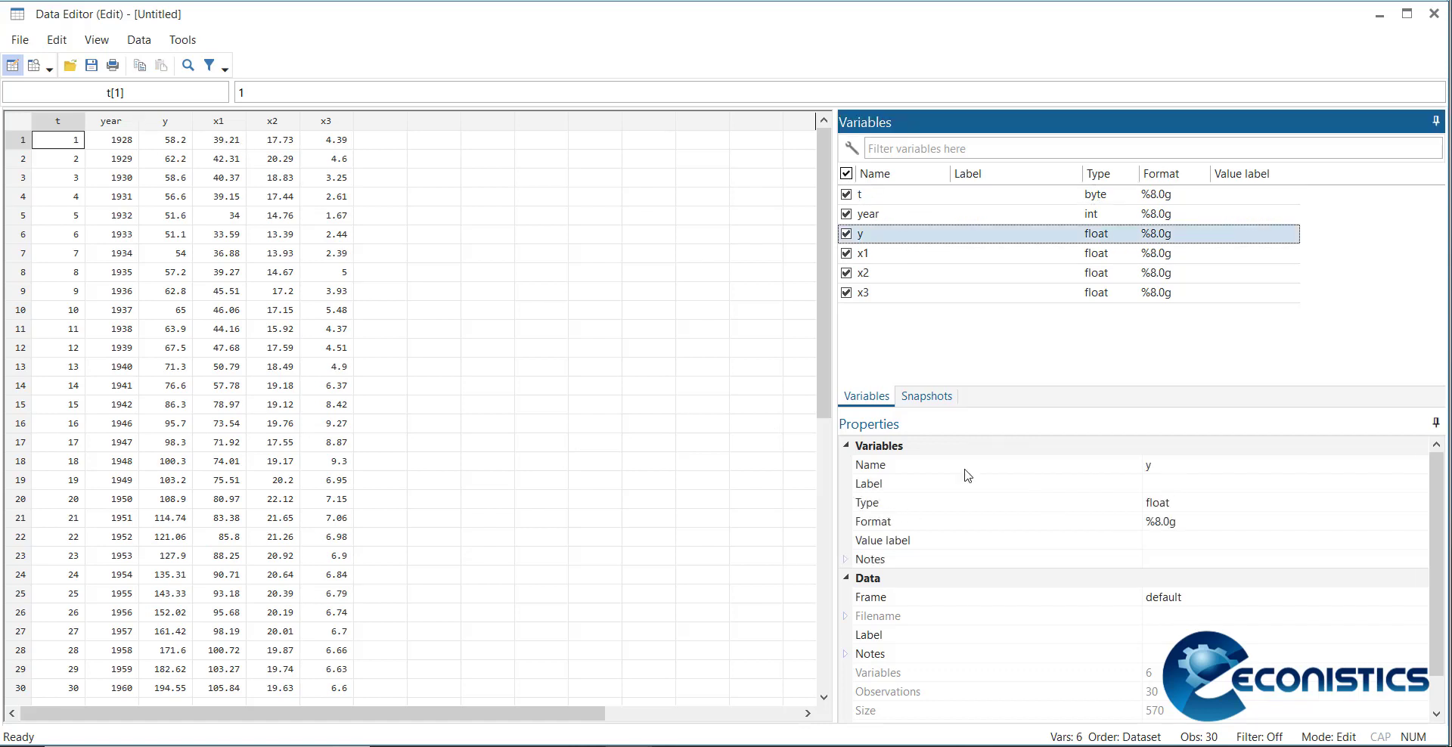
pyautogui.click(1181, 484)
pyautogui.write('Dep')
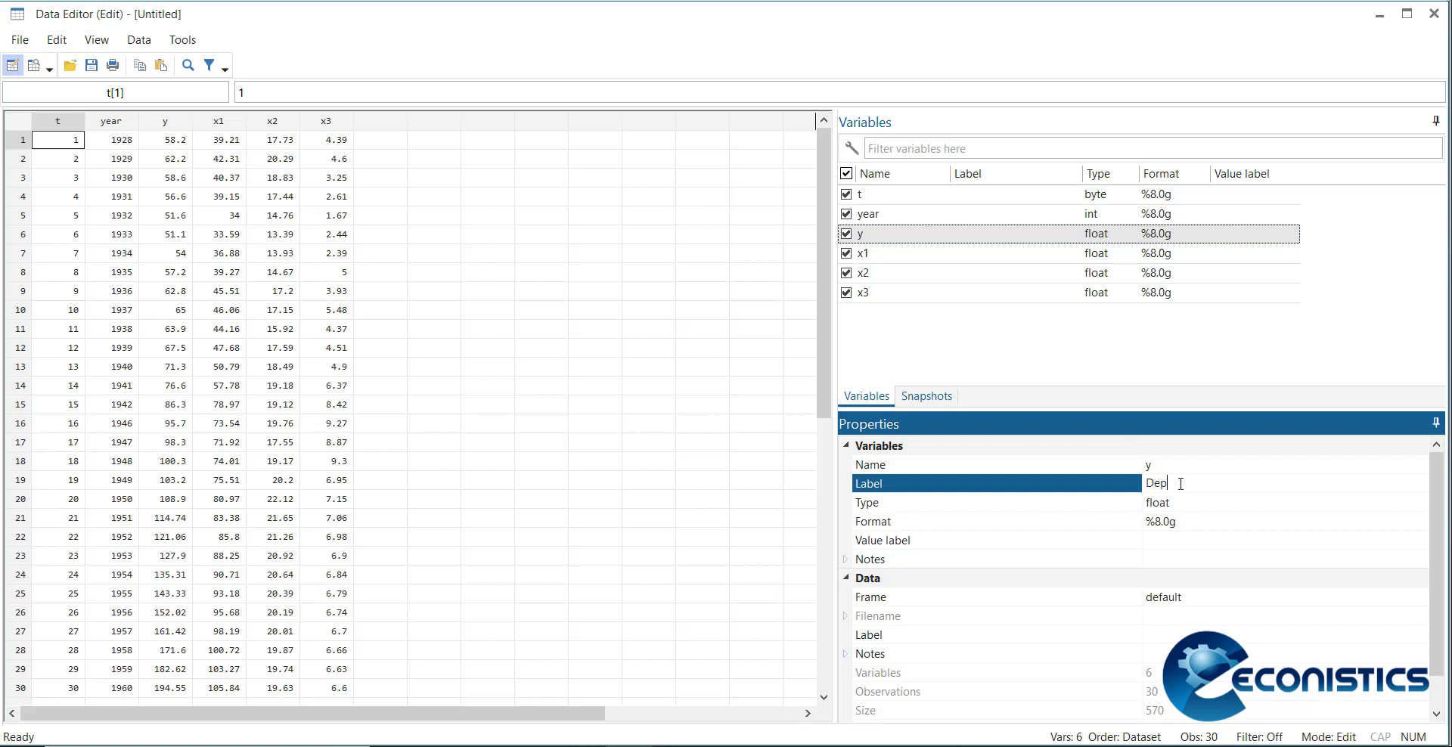
pyautogui.write('endent Variable')
pyautogui.press('Return')
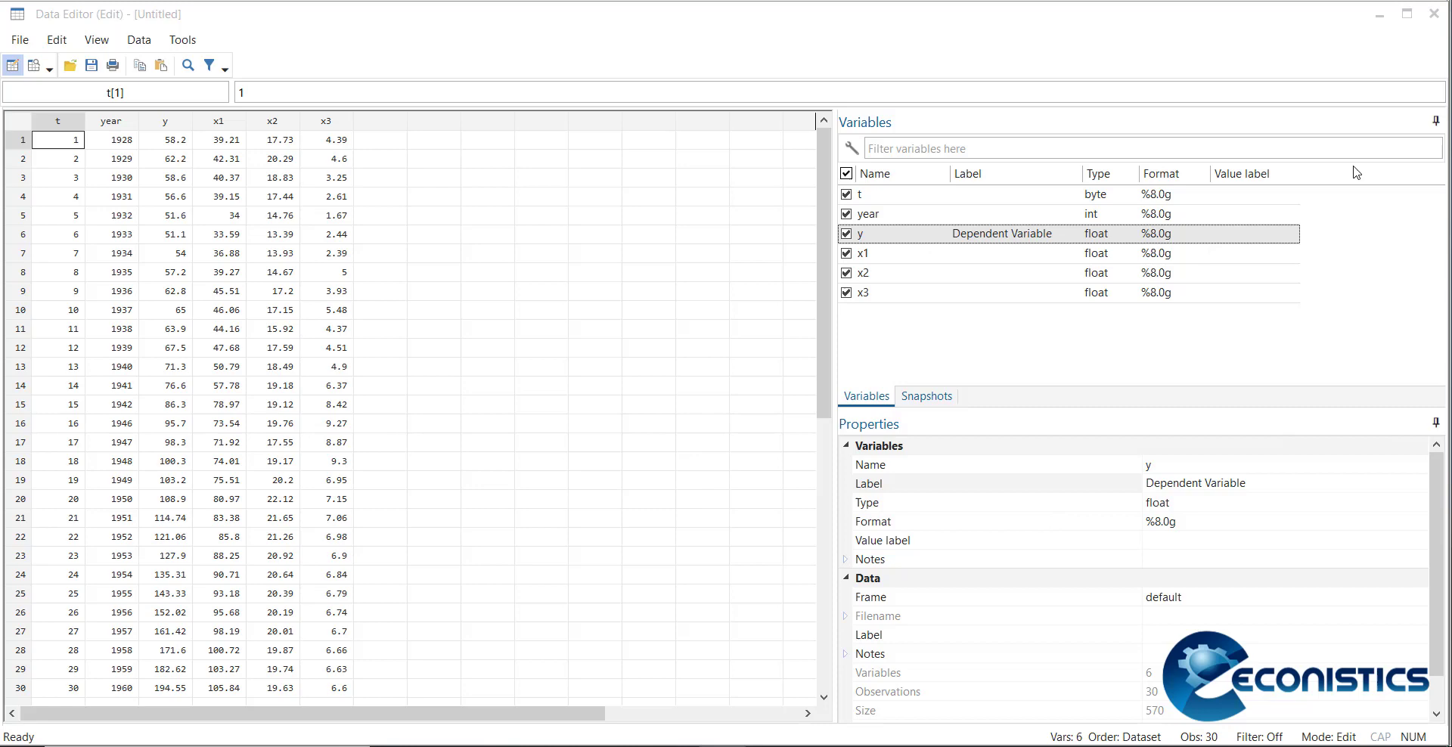
pyautogui.click(1434, 12)
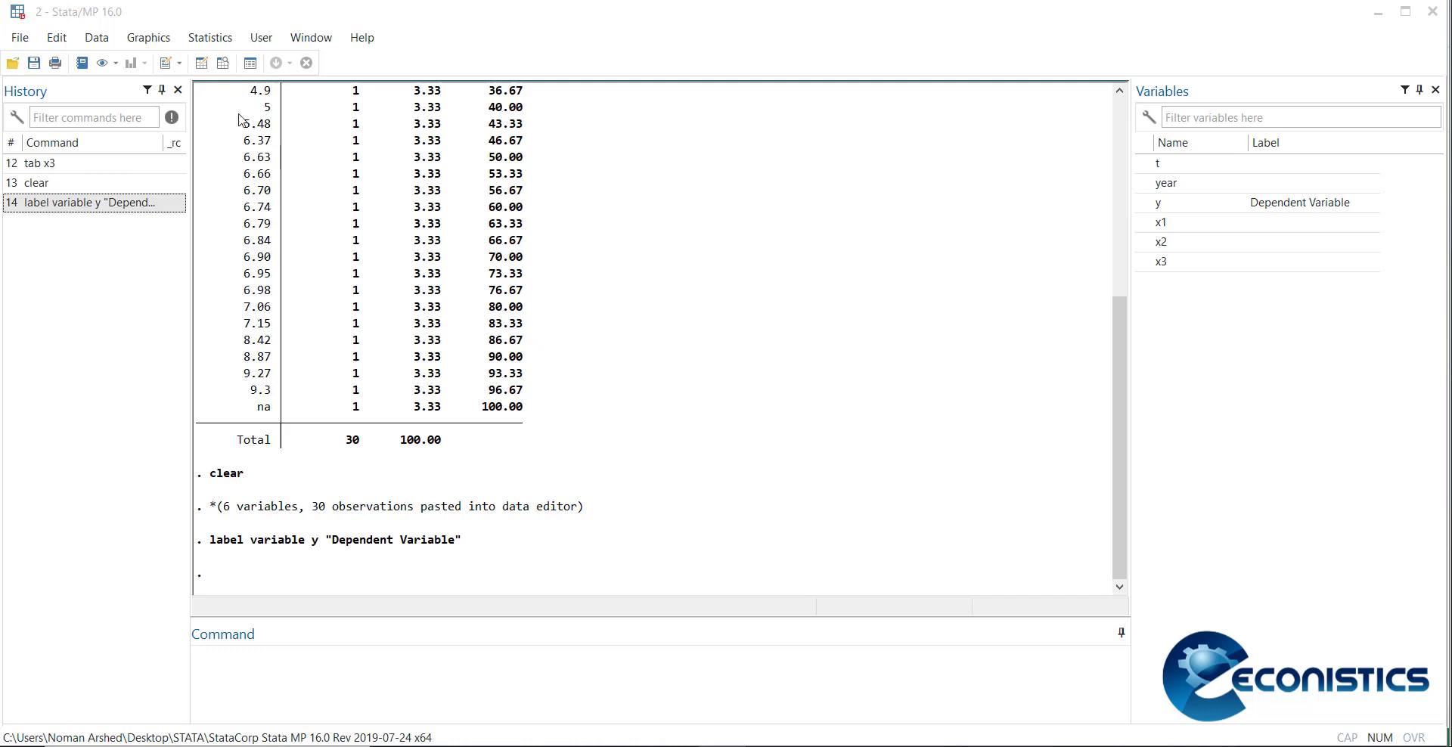
# Step: Check the data in the Data Editor, then run tsset year to declare the time series
pyautogui.click(203, 65)
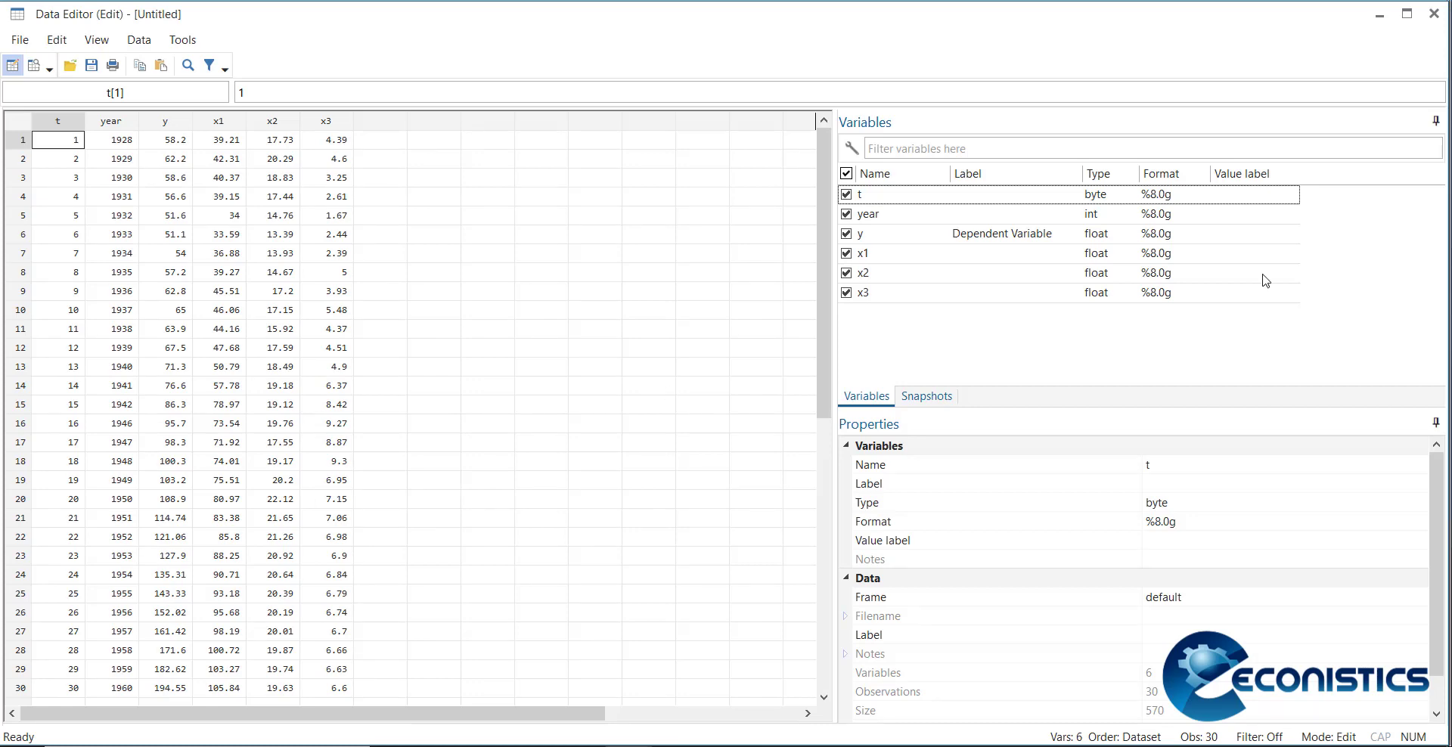
pyautogui.click(1436, 19)
pyautogui.write('t')
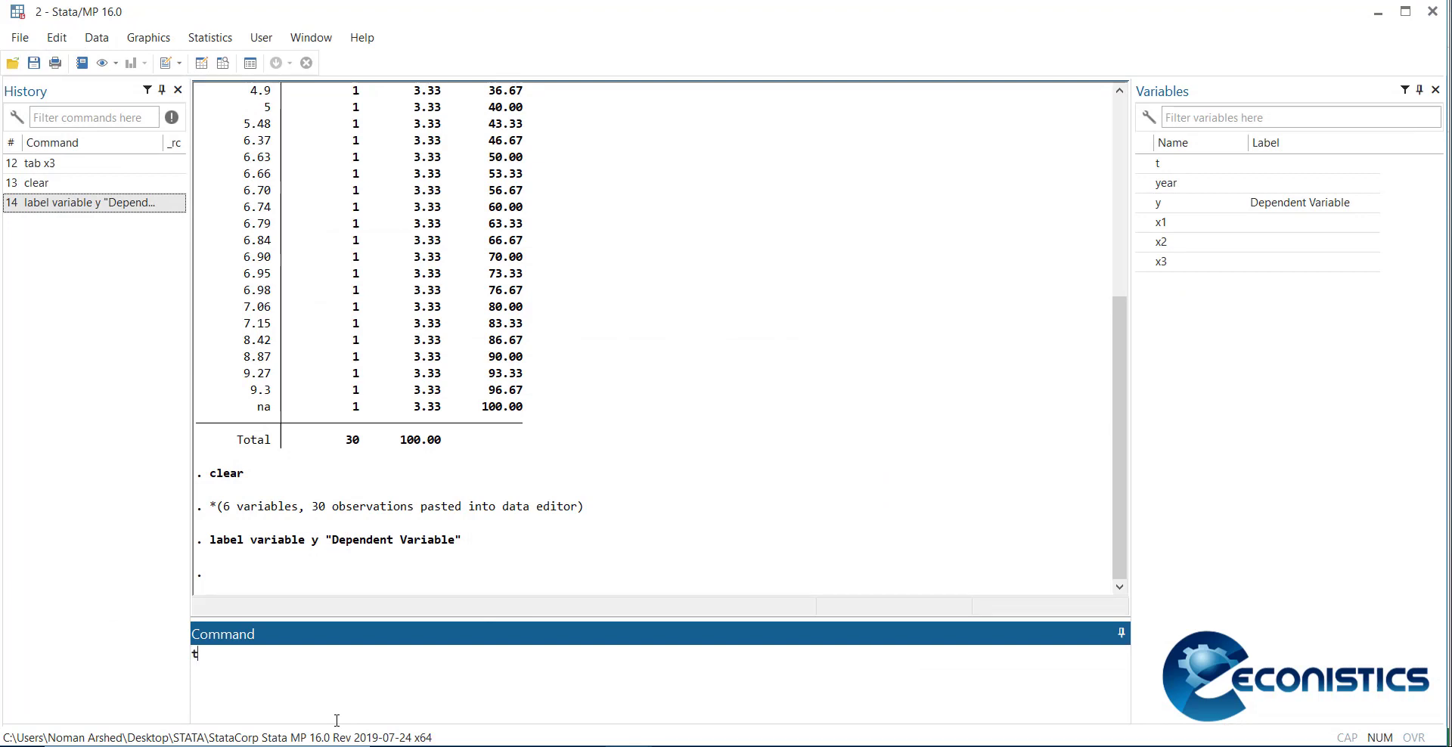
pyautogui.write('sset year')
pyautogui.press('Return')
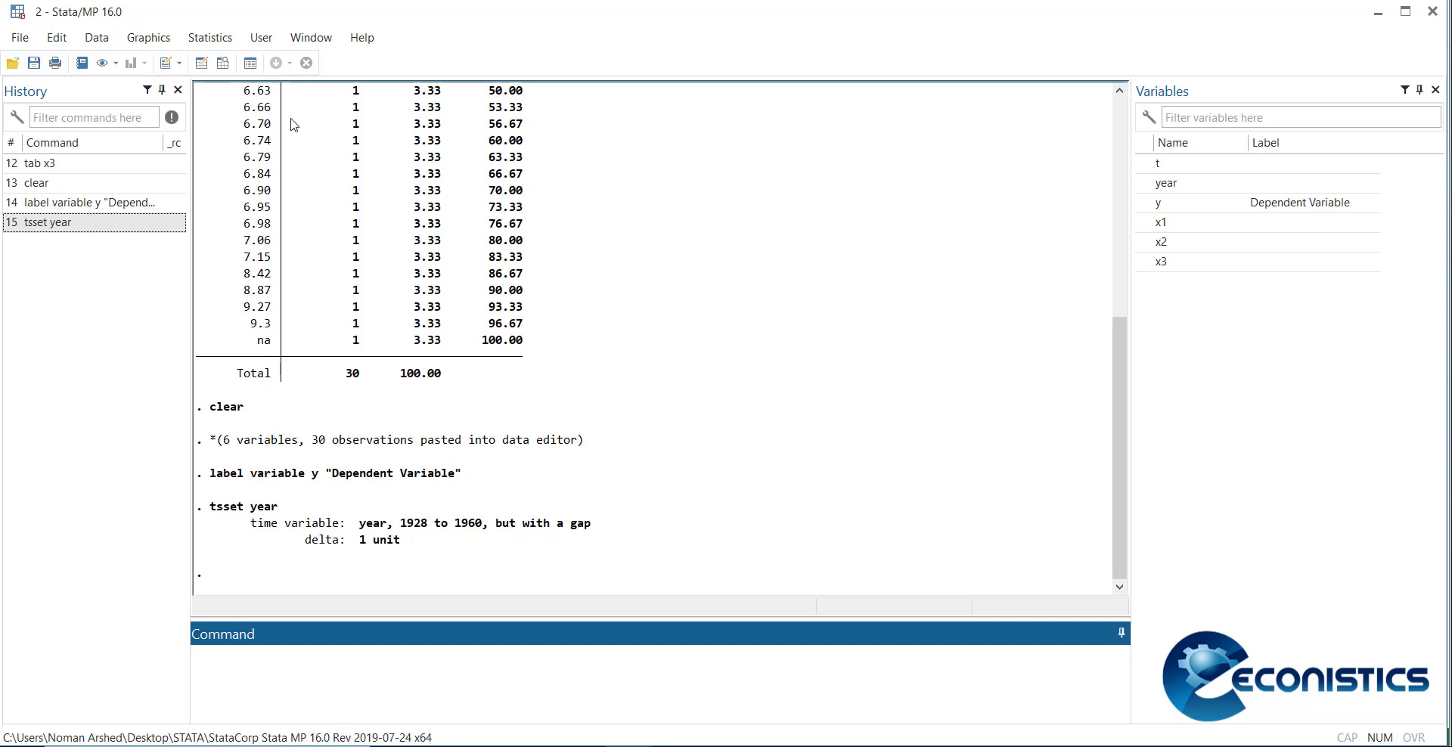
pyautogui.click(201, 65)
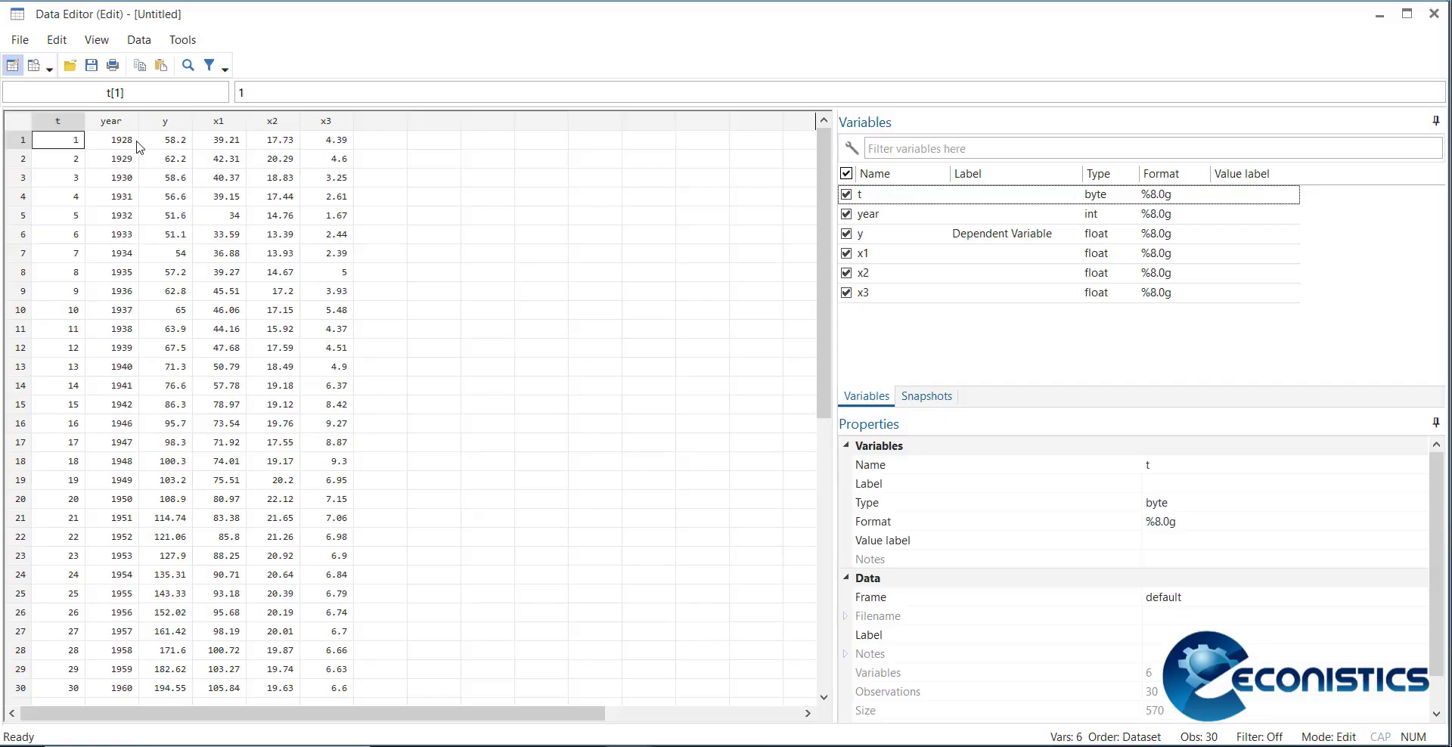
pyautogui.click(136, 144)
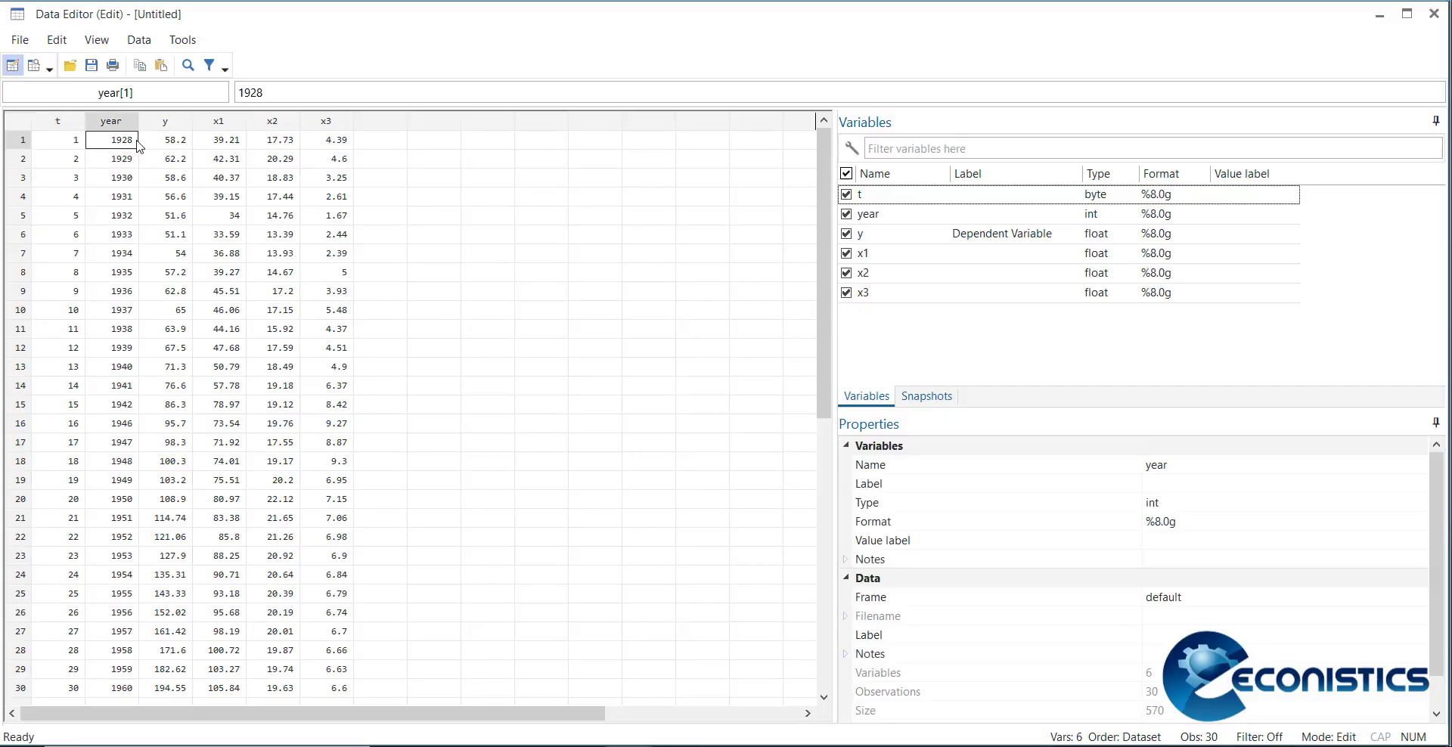
pyautogui.press('Down')
pyautogui.press('Down')
pyautogui.press('Down')
pyautogui.press('Down')
pyautogui.press('Down')
pyautogui.press('Down')
pyautogui.press('Down')
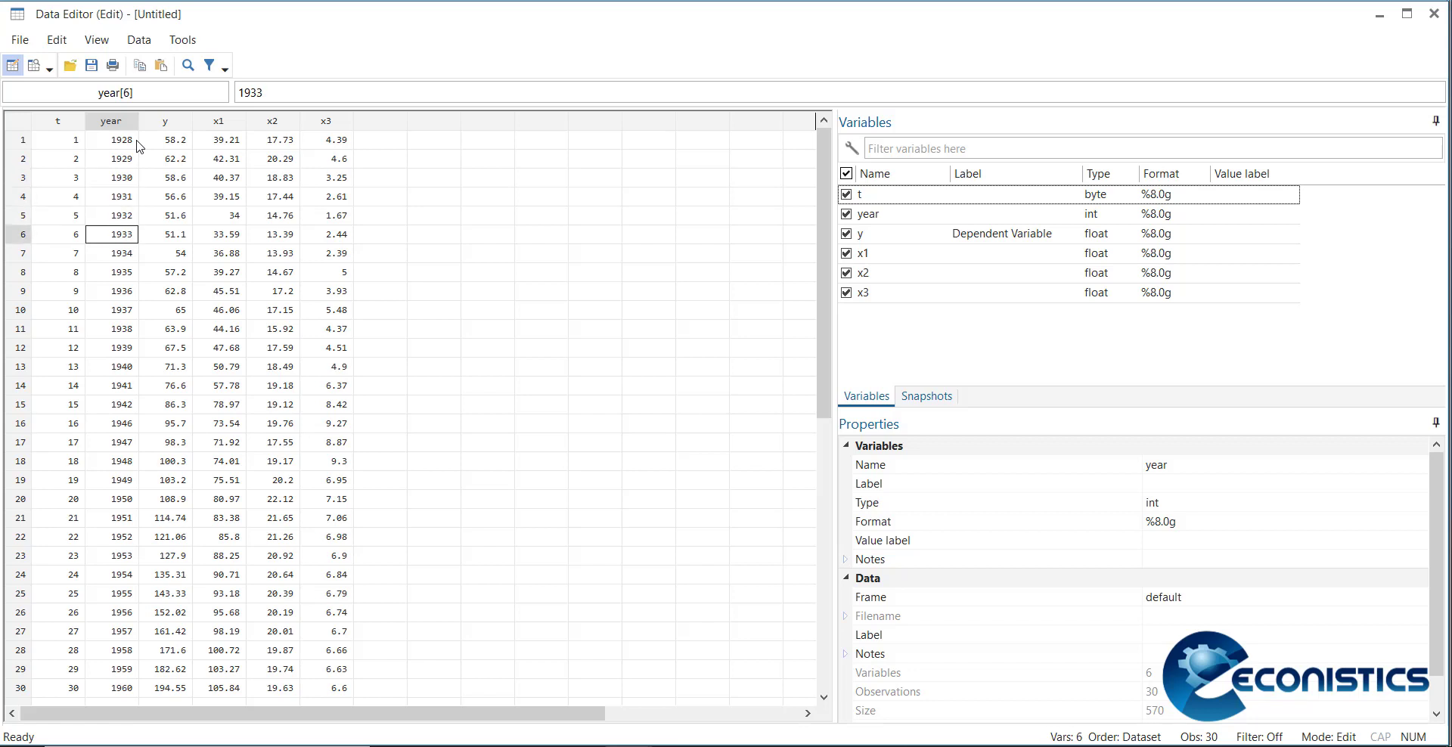
pyautogui.press('Down')
pyautogui.press('Down')
pyautogui.press('Down')
pyautogui.press('Down')
pyautogui.press('Down')
pyautogui.press('Down')
pyautogui.press('Down')
pyautogui.press('Down')
pyautogui.press('Down')
pyautogui.press('Down')
pyautogui.press('Down')
pyautogui.press('Down')
pyautogui.press('Down')
pyautogui.press('Down')
pyautogui.press('Down')
pyautogui.press('Down')
pyautogui.press('Down')
pyautogui.press('Down')
pyautogui.press('Down')
pyautogui.press('Down')
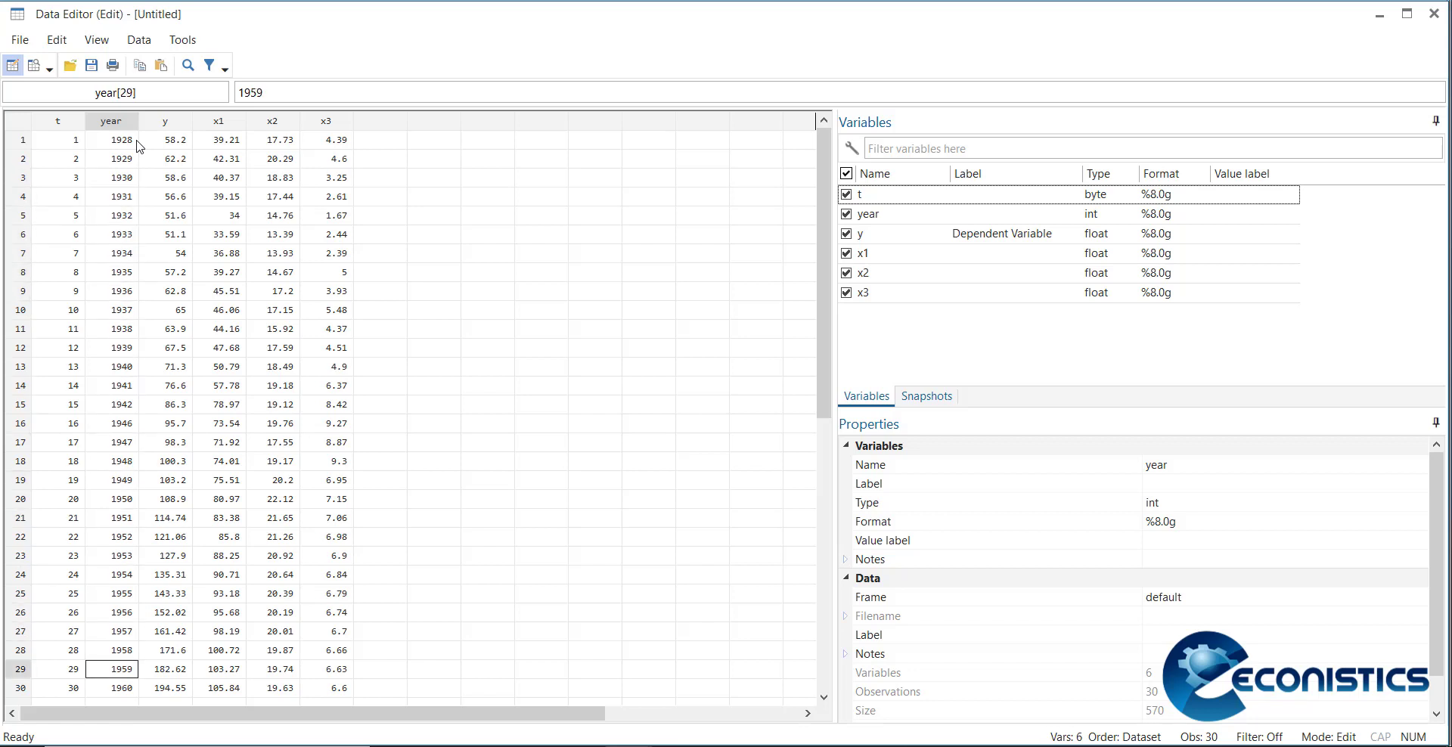
pyautogui.press('Up')
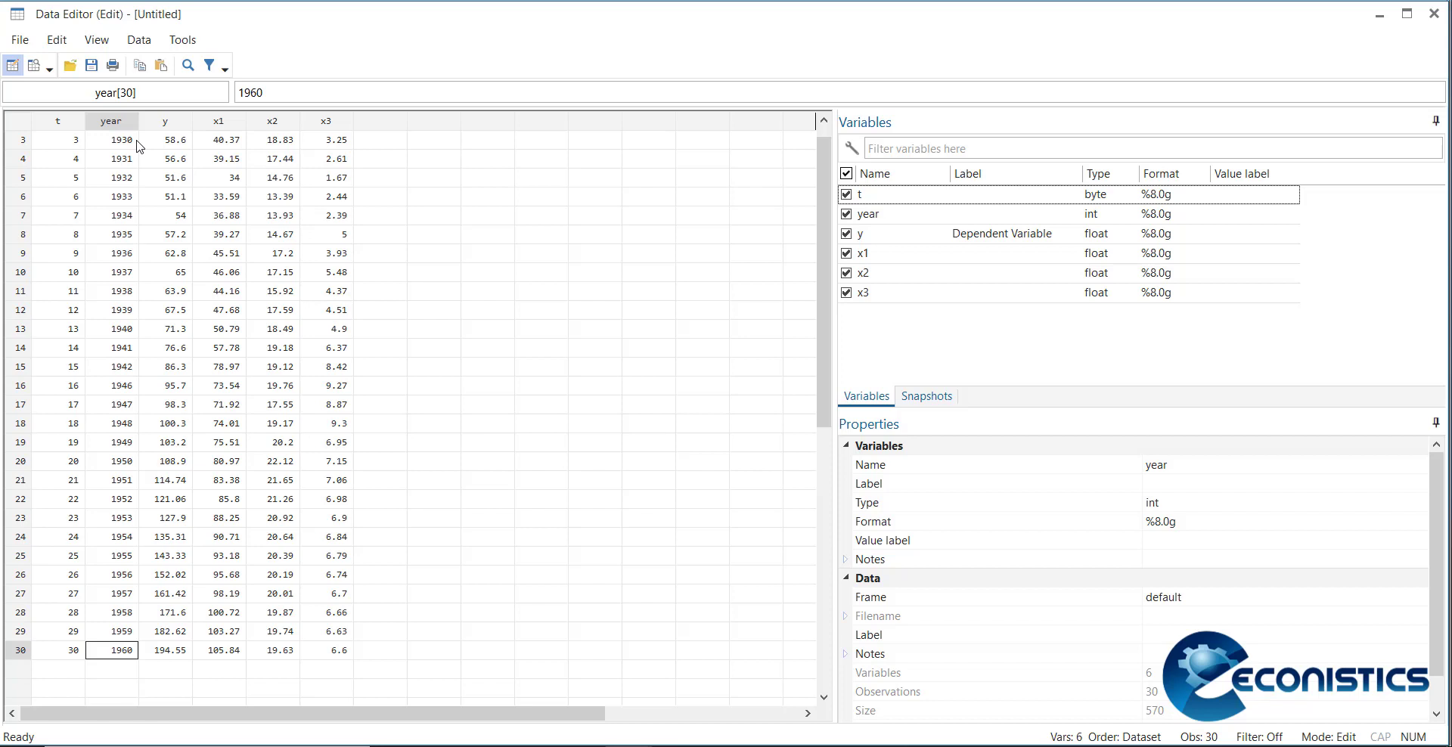
pyautogui.press('Up')
pyautogui.press('Up')
pyautogui.press('Up')
pyautogui.press('Up')
pyautogui.press('Up')
pyautogui.press('Up')
pyautogui.press('Up')
pyautogui.press('Up')
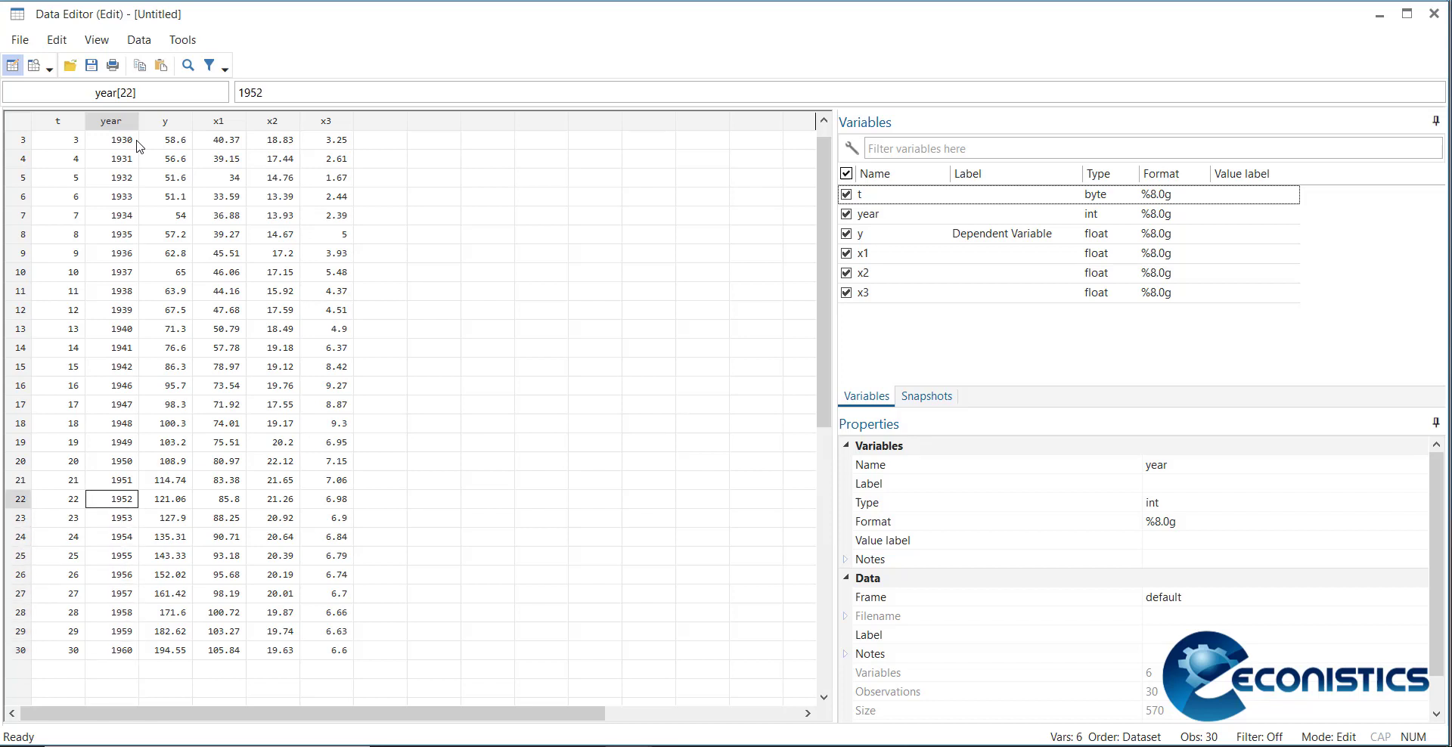
pyautogui.press('Up')
pyautogui.press('Up')
pyautogui.press('Up')
pyautogui.press('Up')
pyautogui.press('Up')
pyautogui.press('Up')
pyautogui.press('Up')
pyautogui.press('Up')
pyautogui.press('Up')
pyautogui.press('Up')
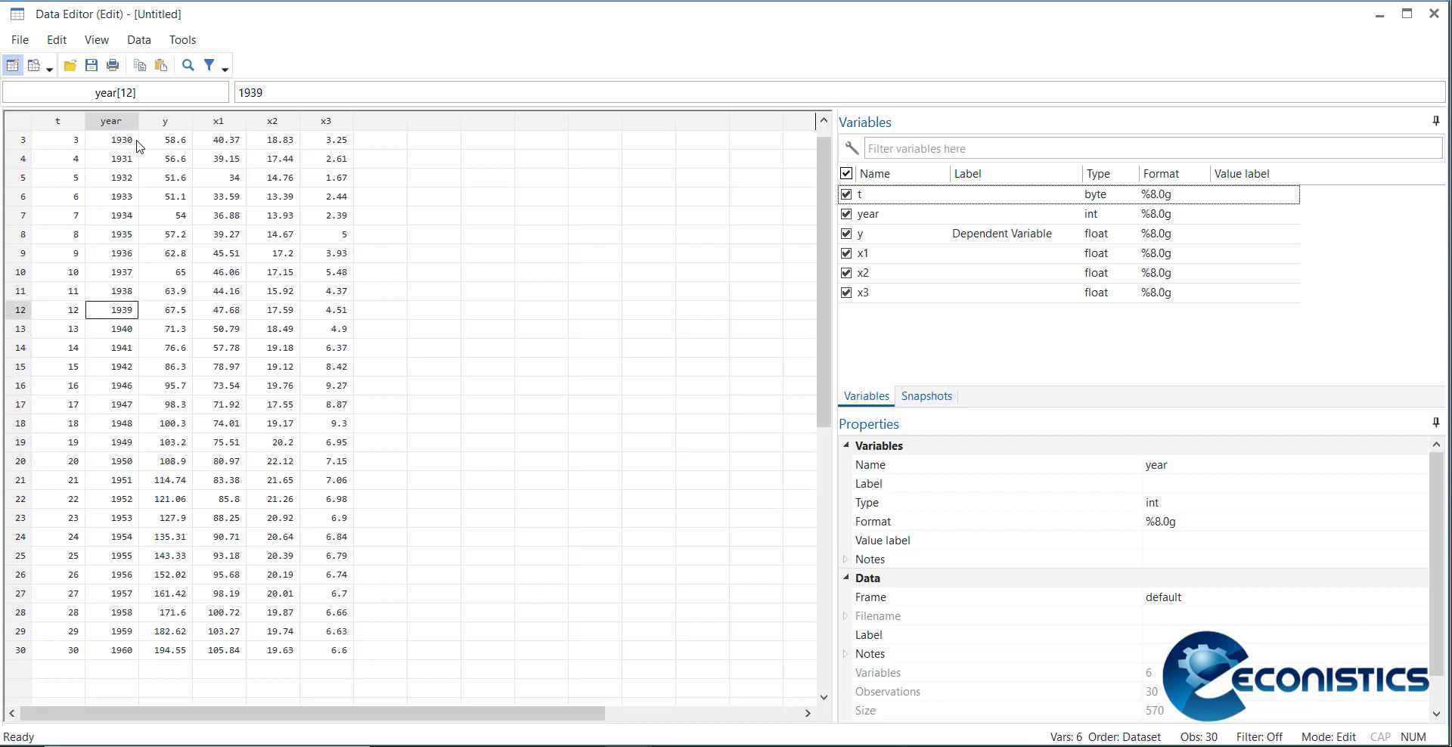
pyautogui.press('Down')
pyautogui.press('Down')
pyautogui.press('Down')
pyautogui.press('Down')
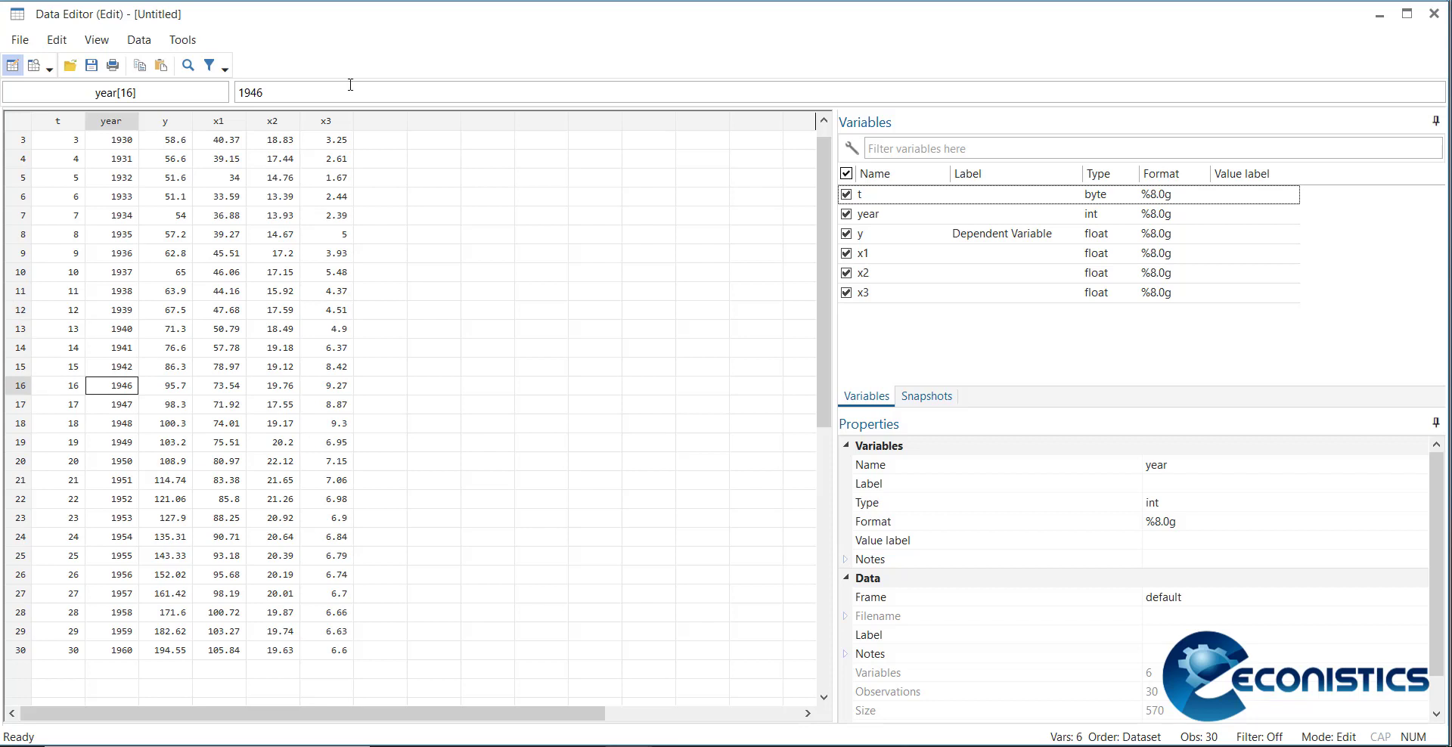
pyautogui.click(1434, 13)
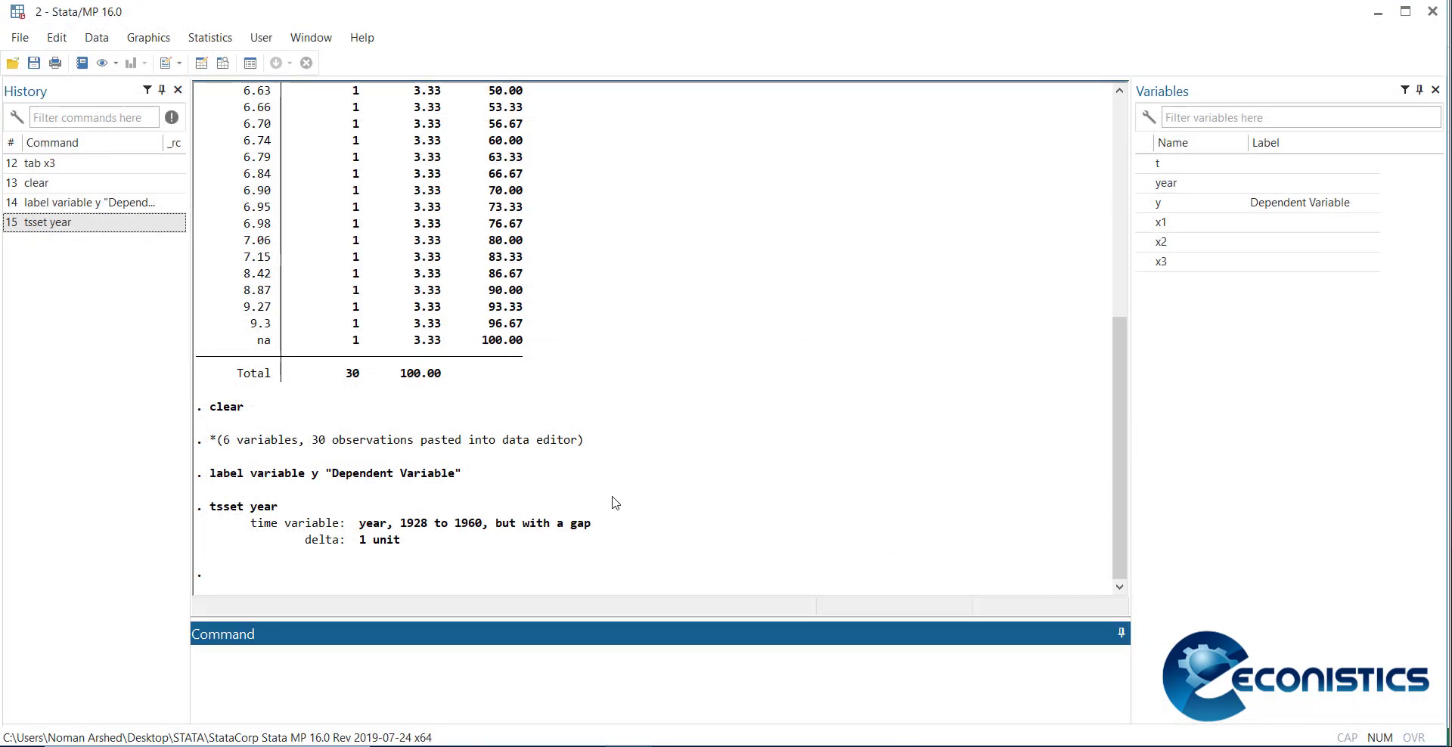